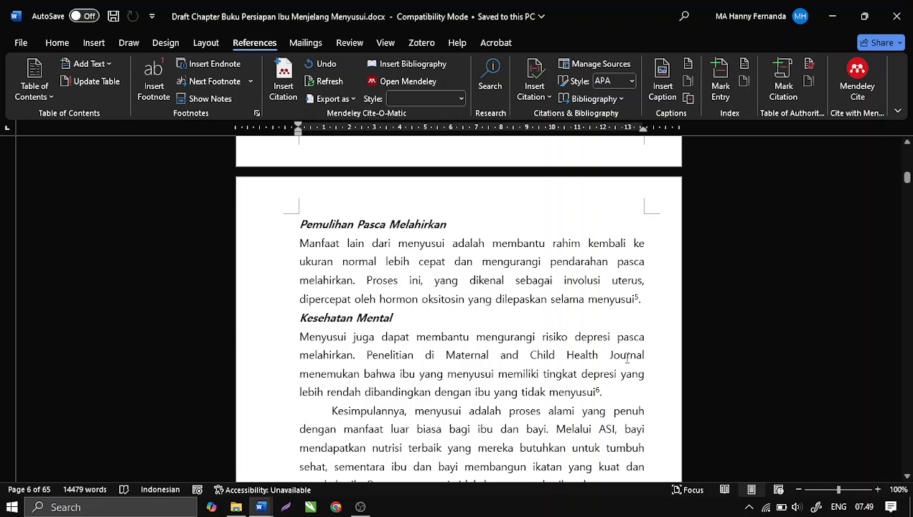
Examine the page 6 body text, its superscript reference numbers and the matching footnotes
scroll(627, 359, up, 1)
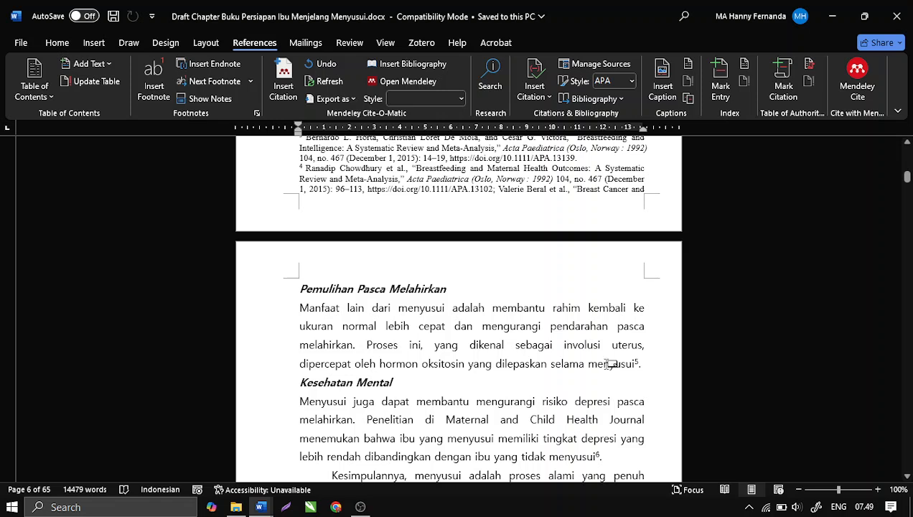
scroll(609, 364, down, 1)
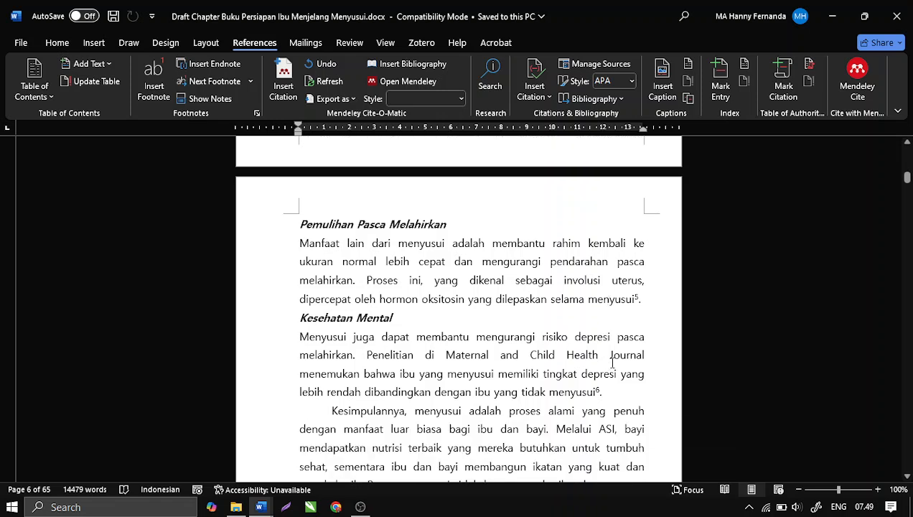
scroll(612, 364, down, 1)
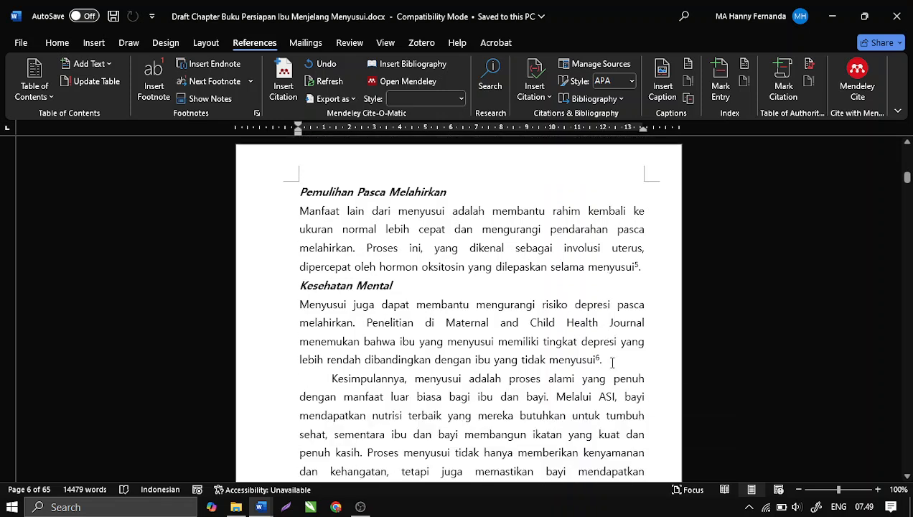
scroll(578, 349, down, 3)
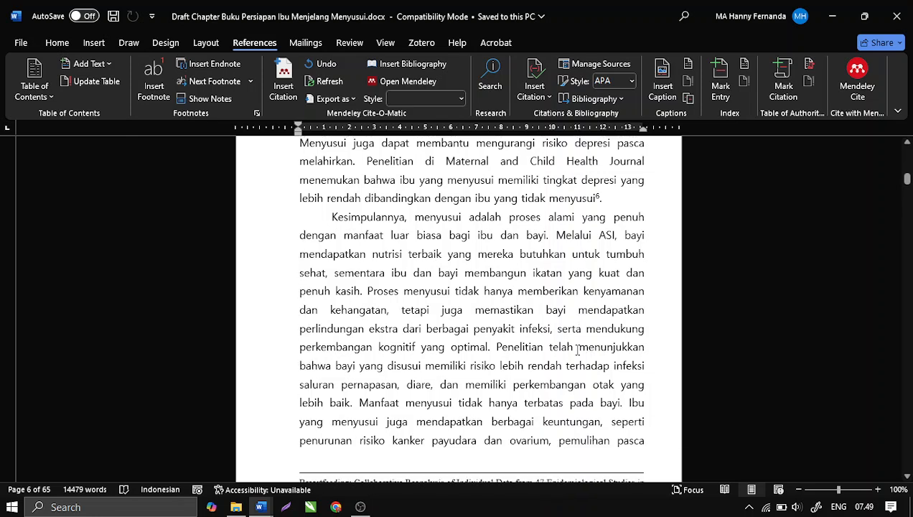
scroll(577, 350, down, 2)
scroll(579, 349, down, 1)
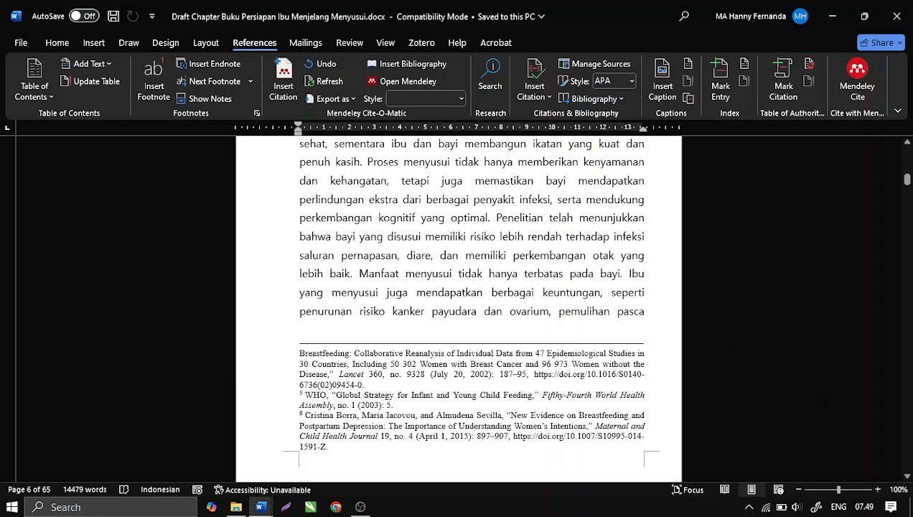
scroll(629, 320, up, 1)
scroll(617, 315, down, 4)
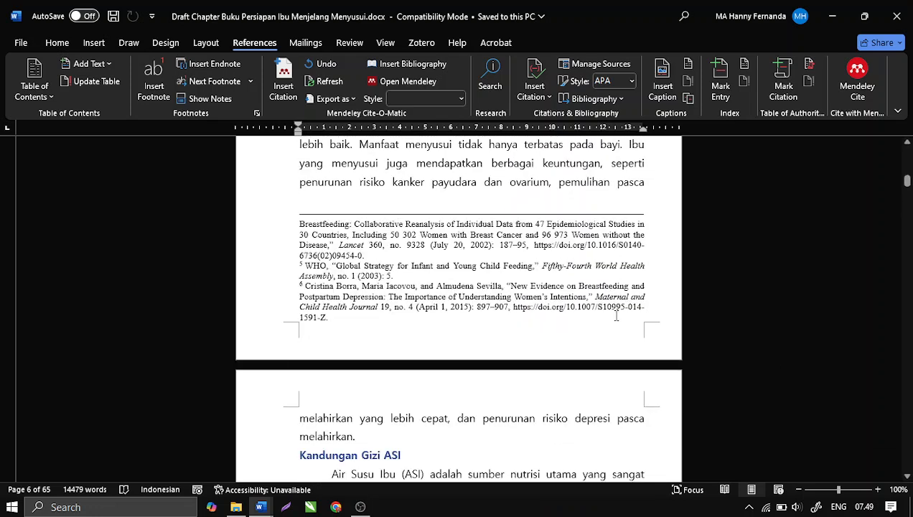
scroll(616, 316, up, 2)
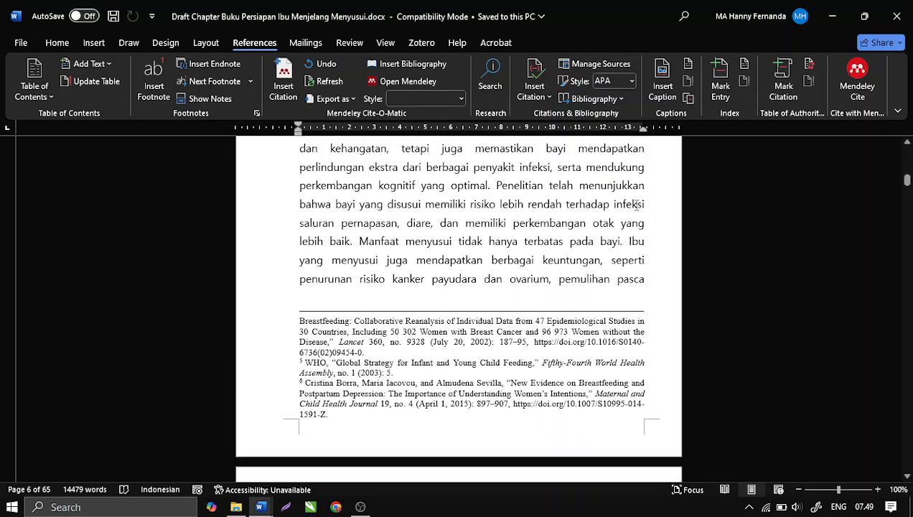
scroll(570, 233, up, 1)
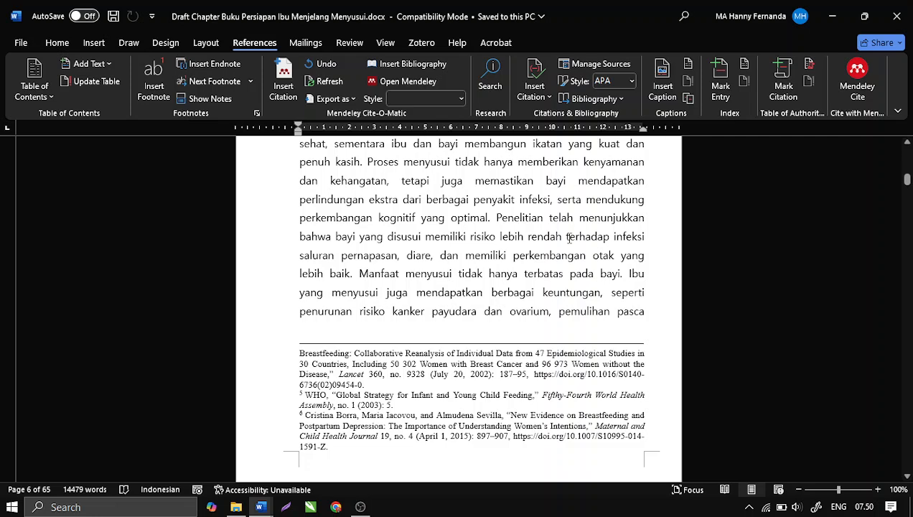
scroll(569, 236, up, 3)
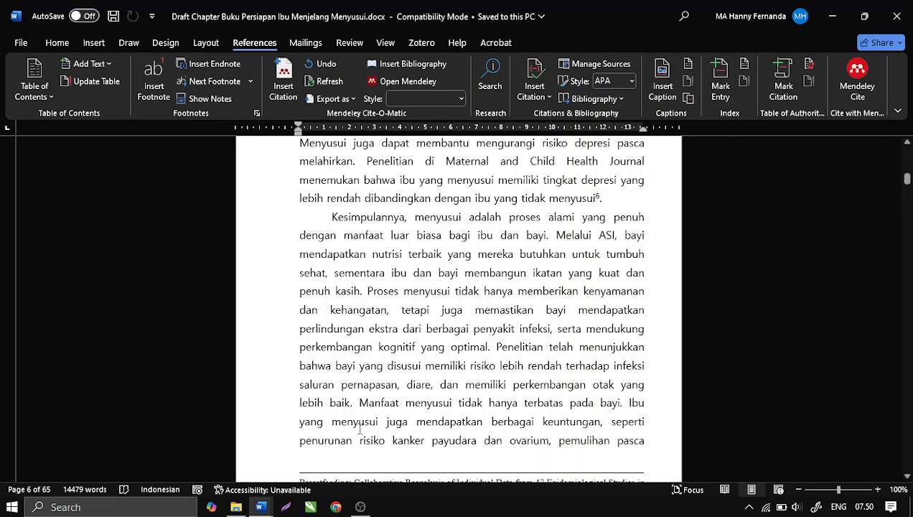
Review the keyword list in Index Buku Menyusui.docx and return to the draft chapter document
mouse_move(260, 508)
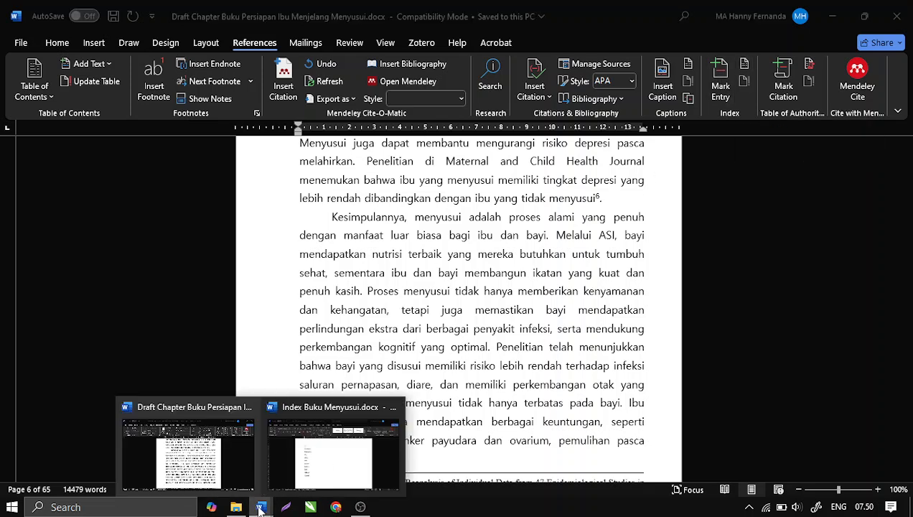
click(311, 441)
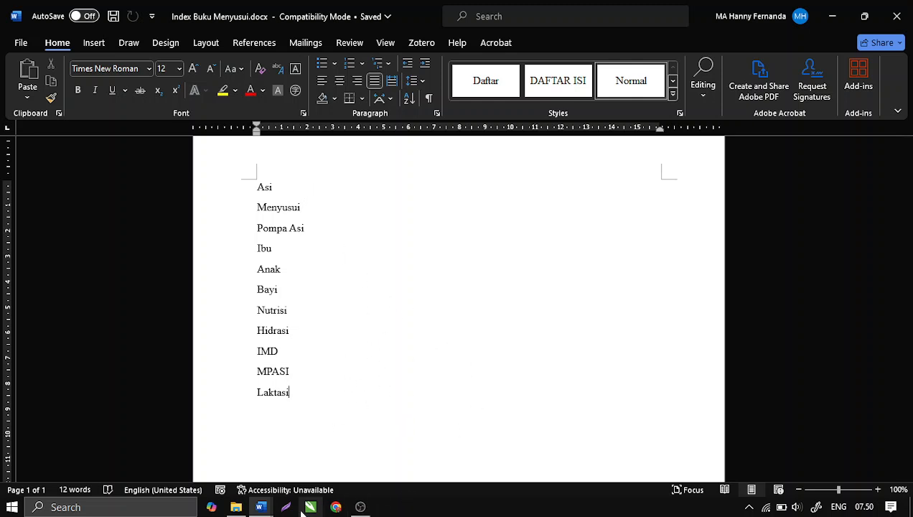
mouse_move(260, 507)
click(206, 470)
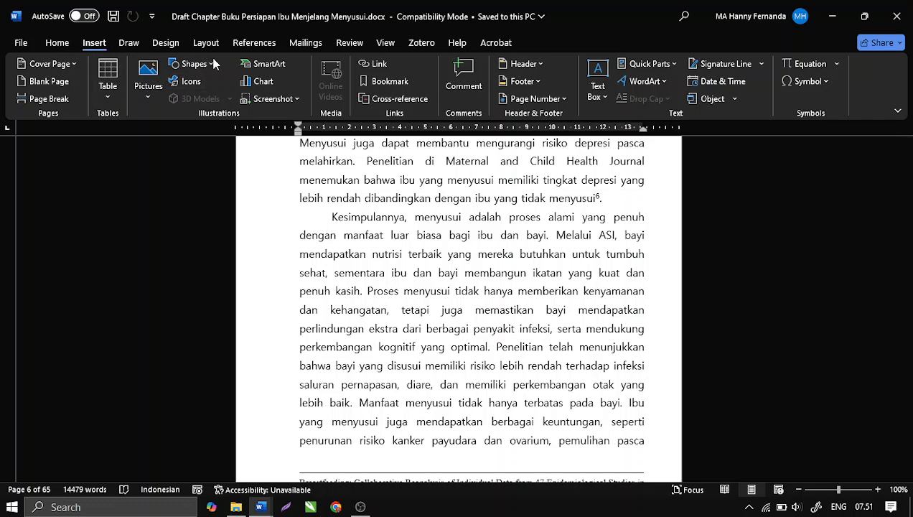
Add page numbers at the top of the pages in the right-aligned Nomor Biasa 3 style and leave header editing
click(63, 45)
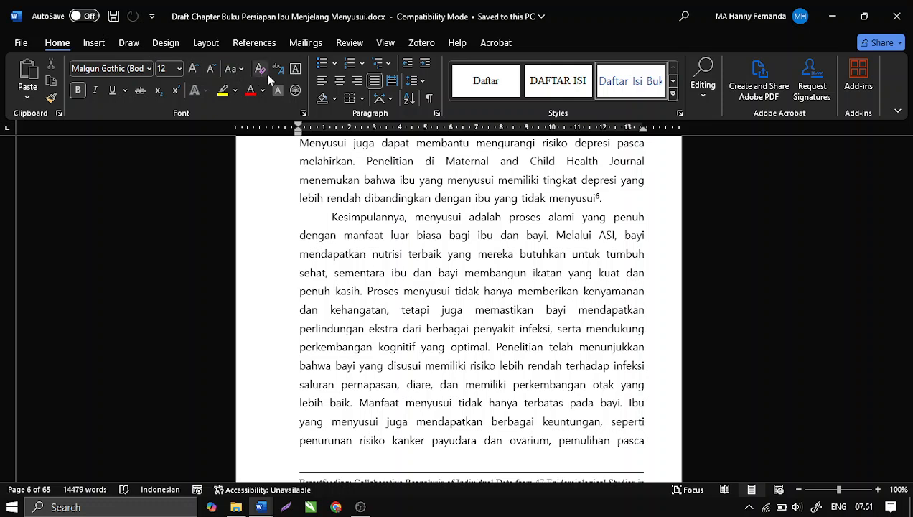
click(96, 44)
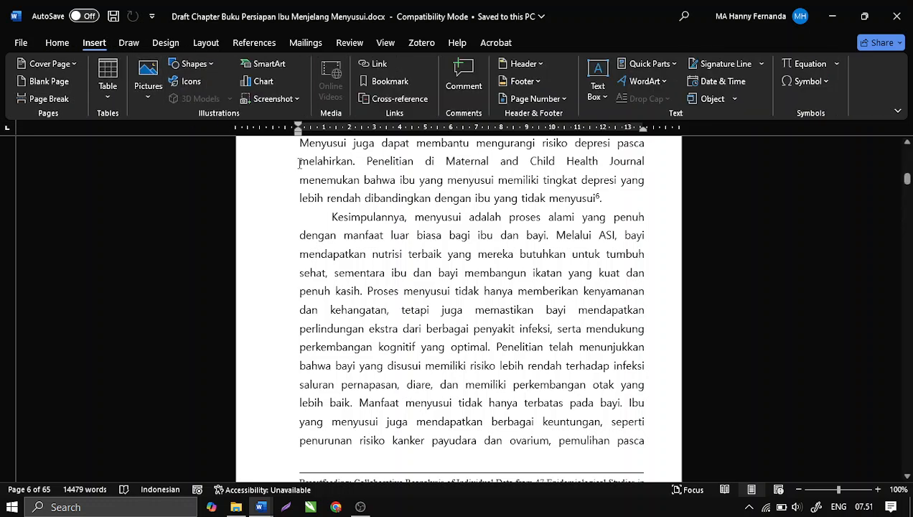
click(558, 100)
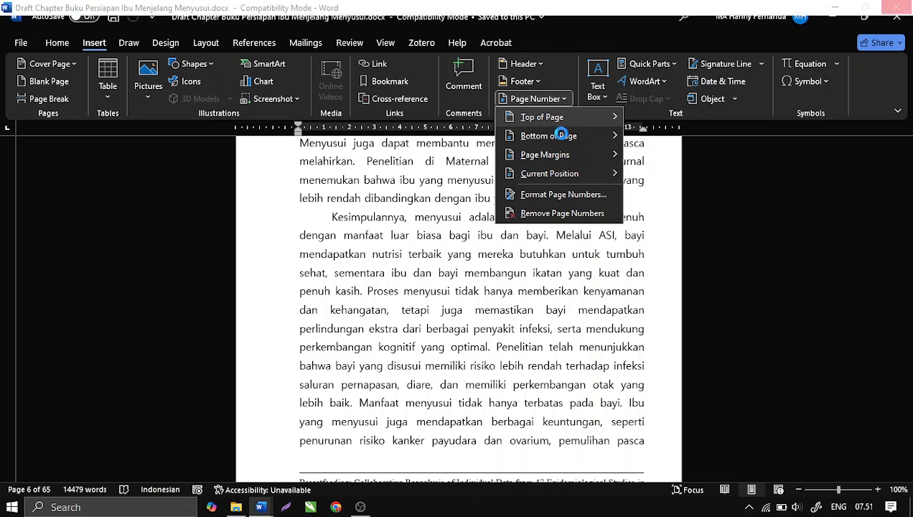
mouse_move(561, 135)
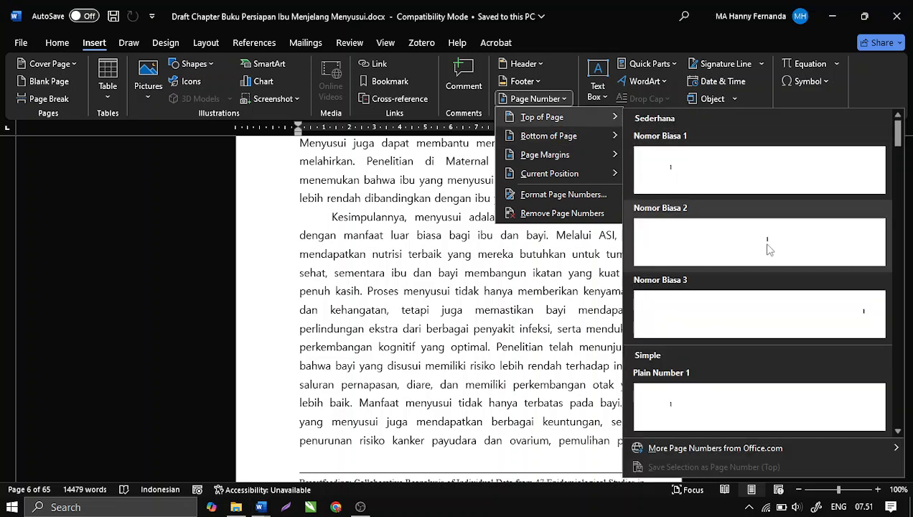
click(786, 312)
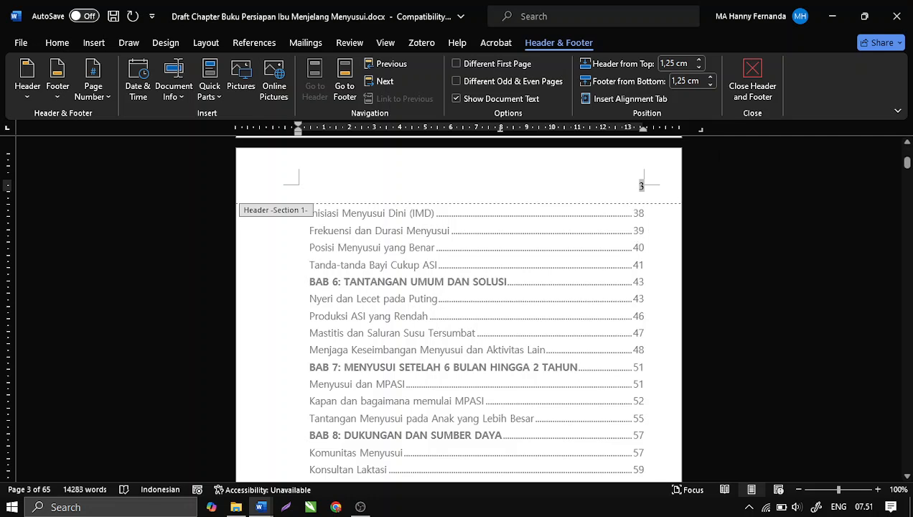
click(753, 85)
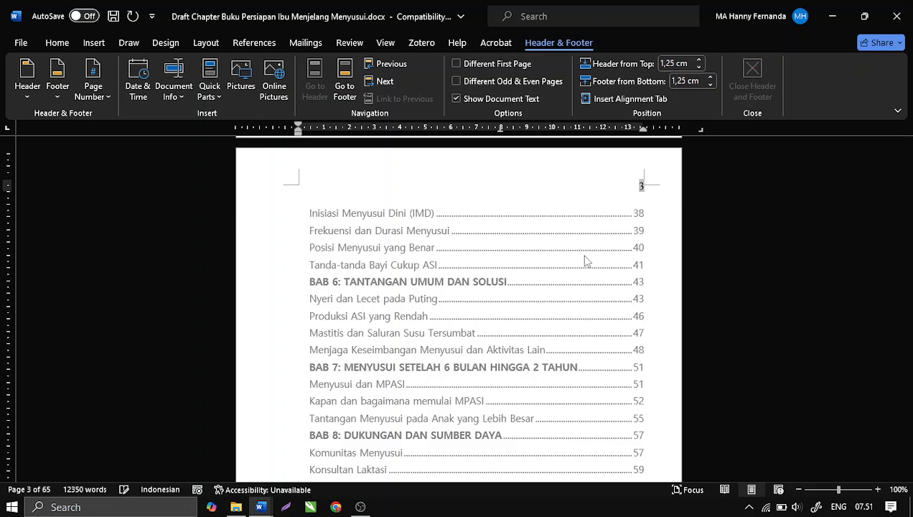
Check the page numbering from the table of contents through the final pages of the draft
scroll(518, 260, down, 6)
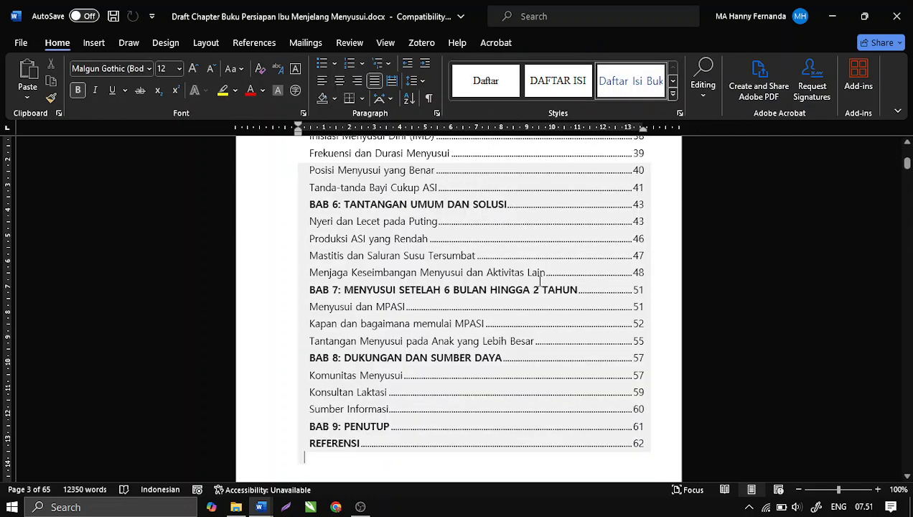
scroll(523, 292, down, 8)
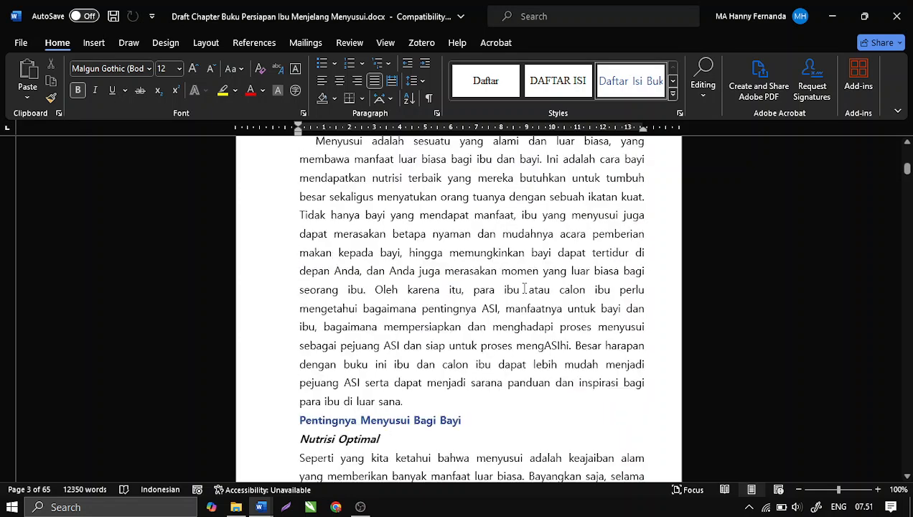
scroll(585, 288, up, 4)
scroll(584, 288, down, 3)
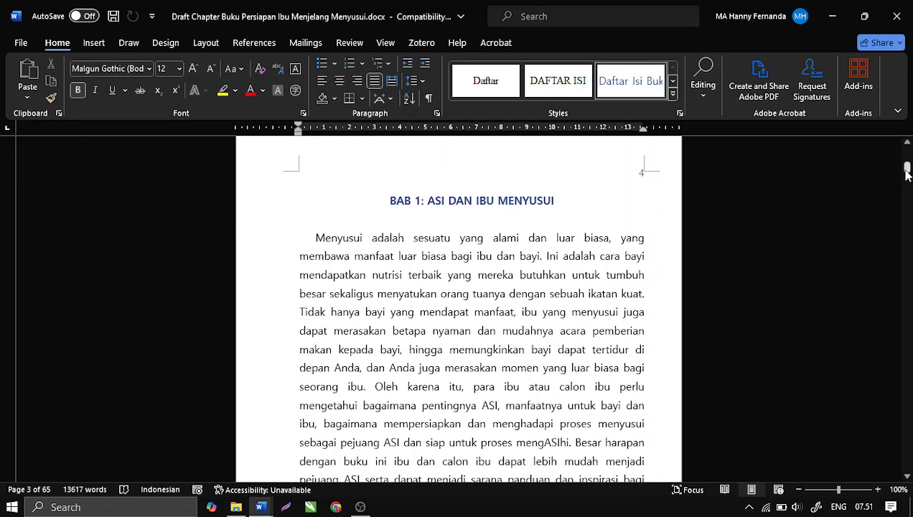
drag(907, 167, 908, 458)
scroll(569, 339, up, 5)
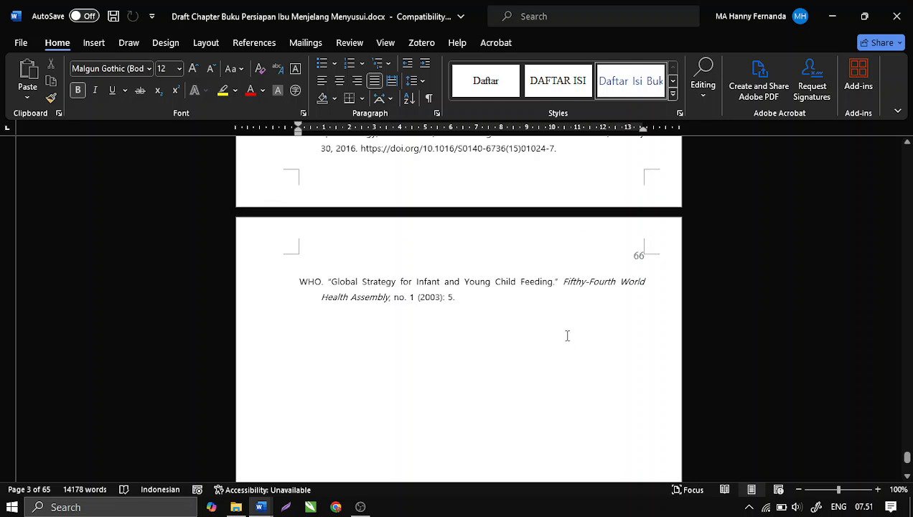
scroll(553, 332, down, 8)
scroll(519, 324, down, 8)
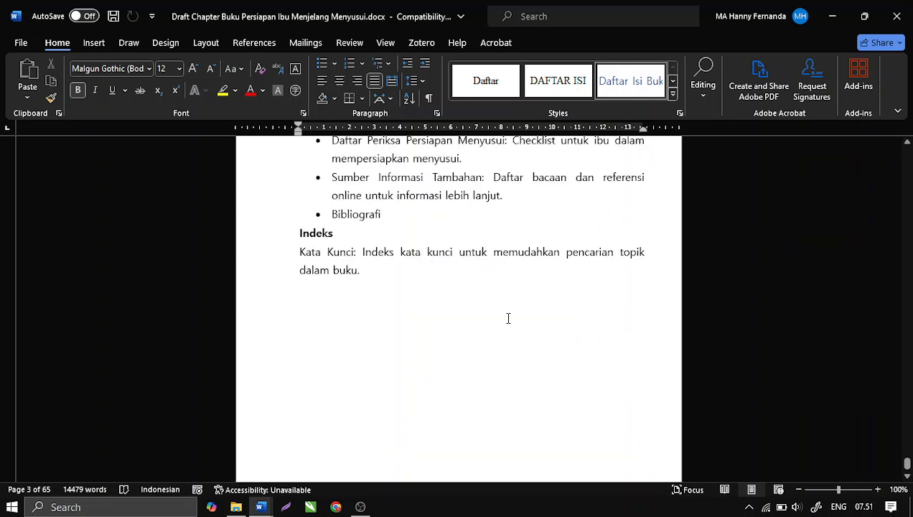
Insert a Next Page section break before the Indeks heading at the end of the document
scroll(298, 167, up, 1)
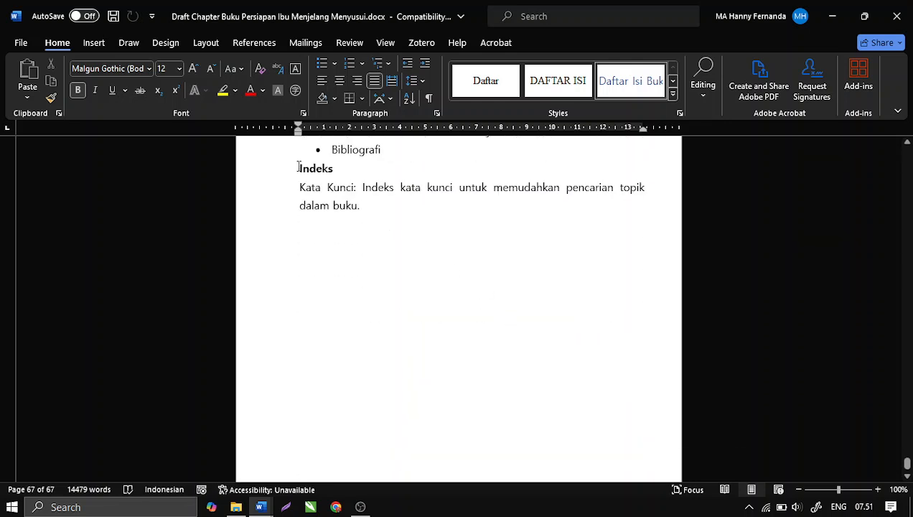
click(211, 42)
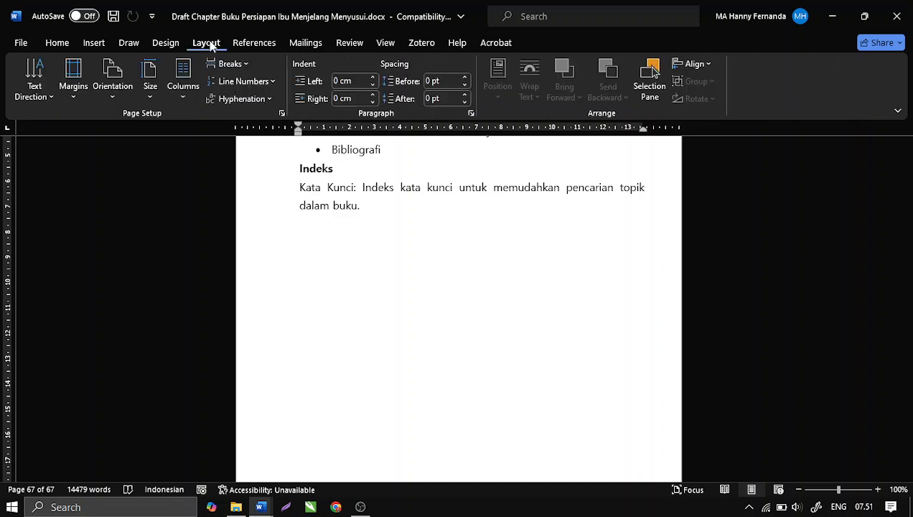
click(234, 65)
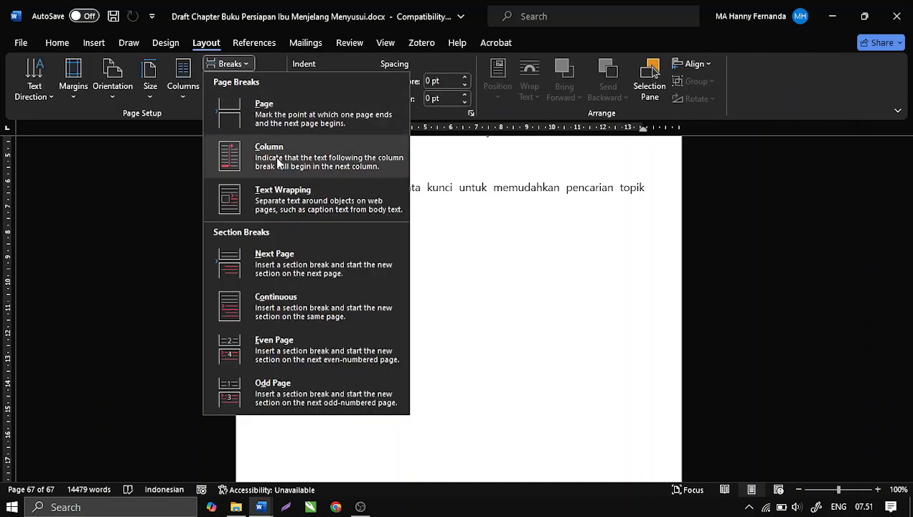
click(296, 252)
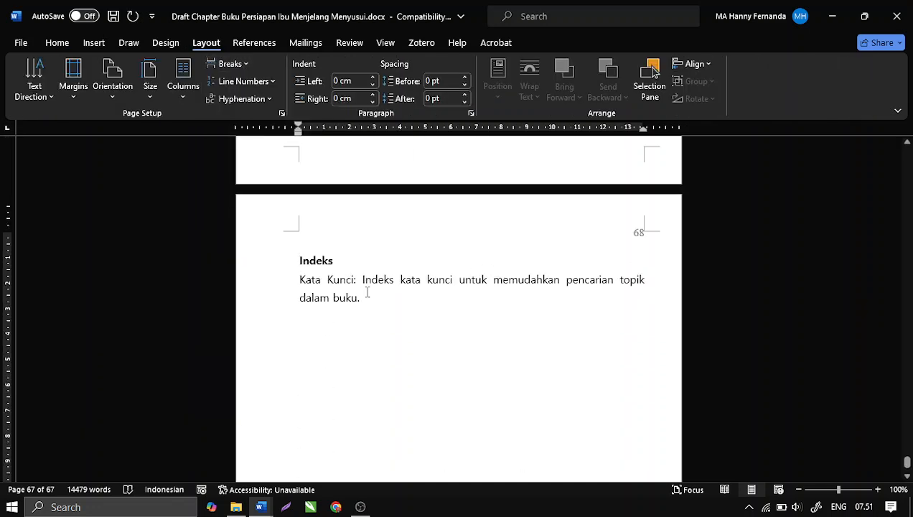
Delete the Kata Kunci description under the Indeks heading, centre the heading and add an empty line below it
drag(297, 279, 406, 304)
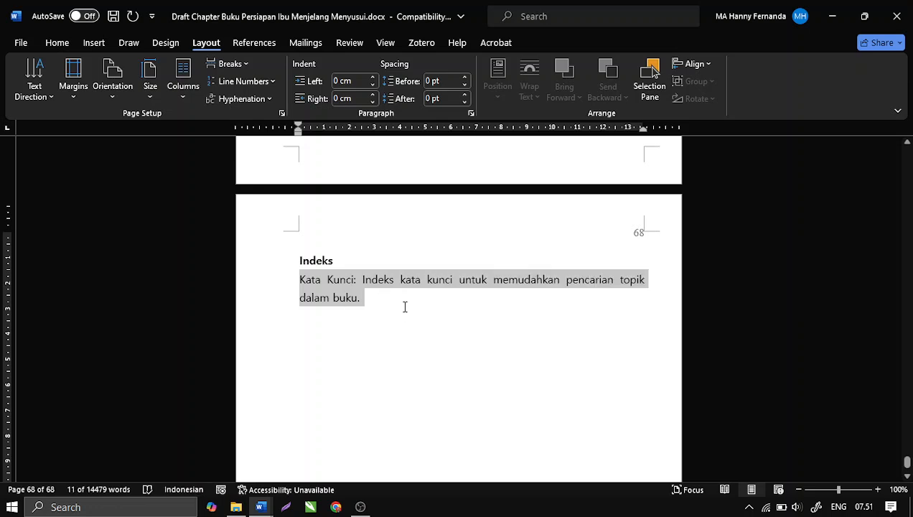
key(BackSpace)
key(BackSpace)
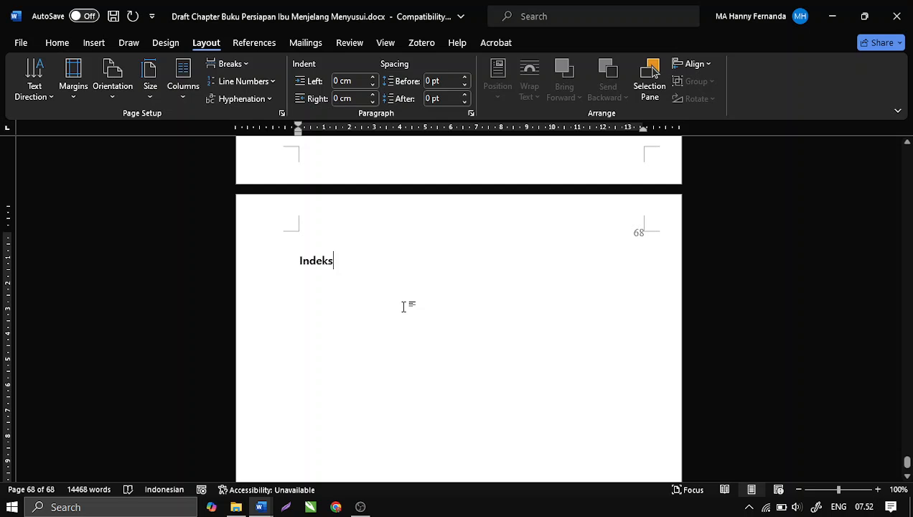
key(ctrl+e)
key(Return)
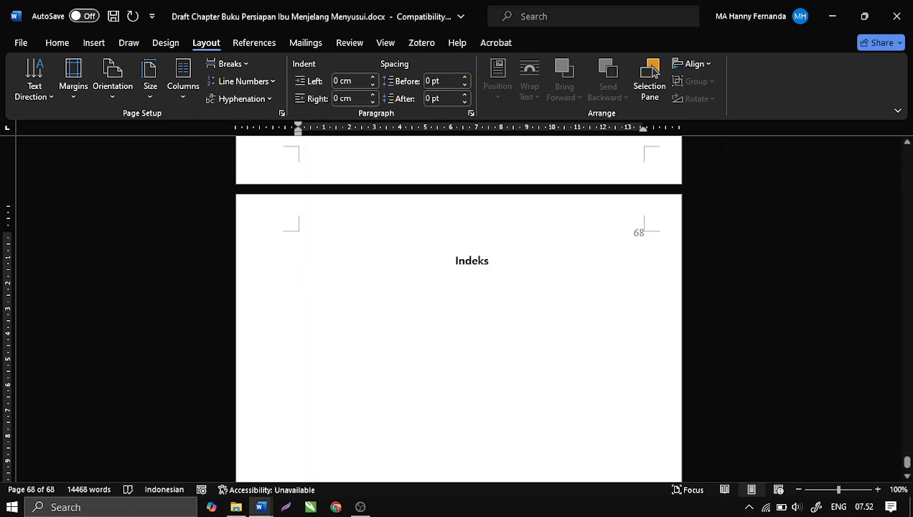
click(247, 48)
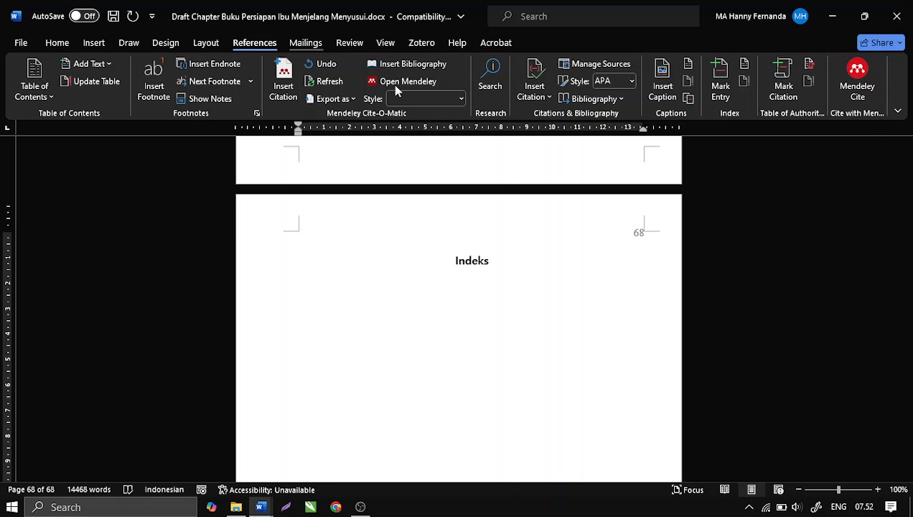
click(720, 81)
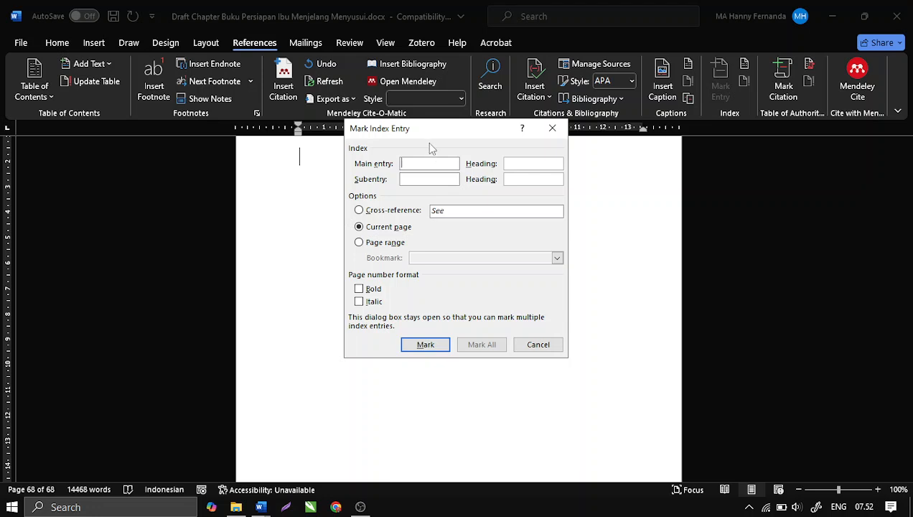
drag(433, 135, 626, 163)
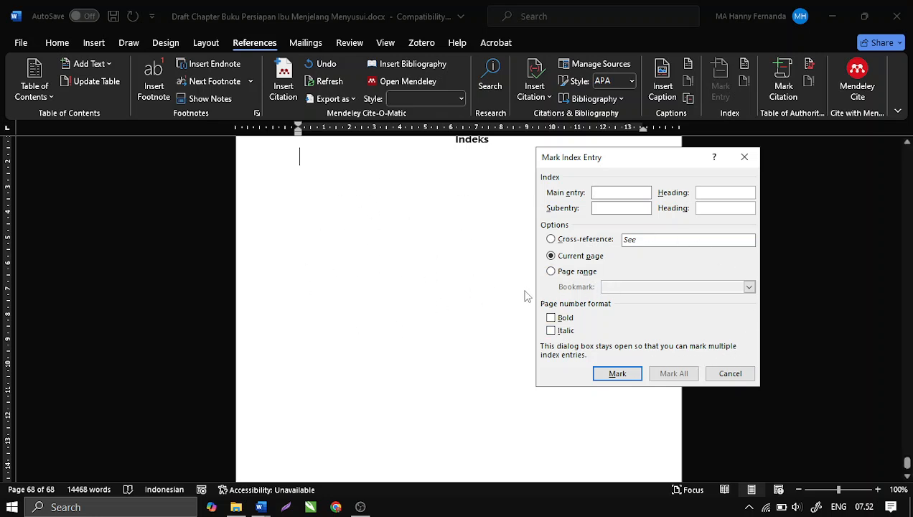
click(730, 373)
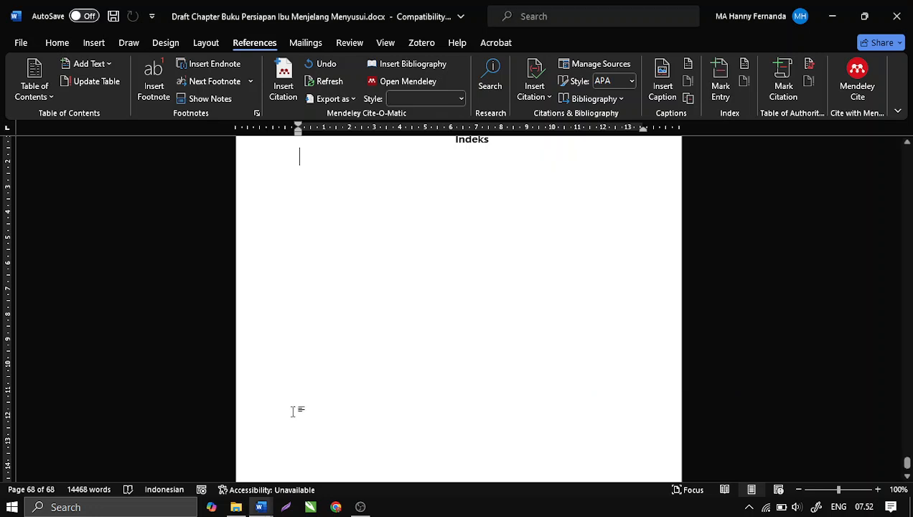
Switch to Index Buku Menyusui.docx, review its keyword list and close that document
click(261, 505)
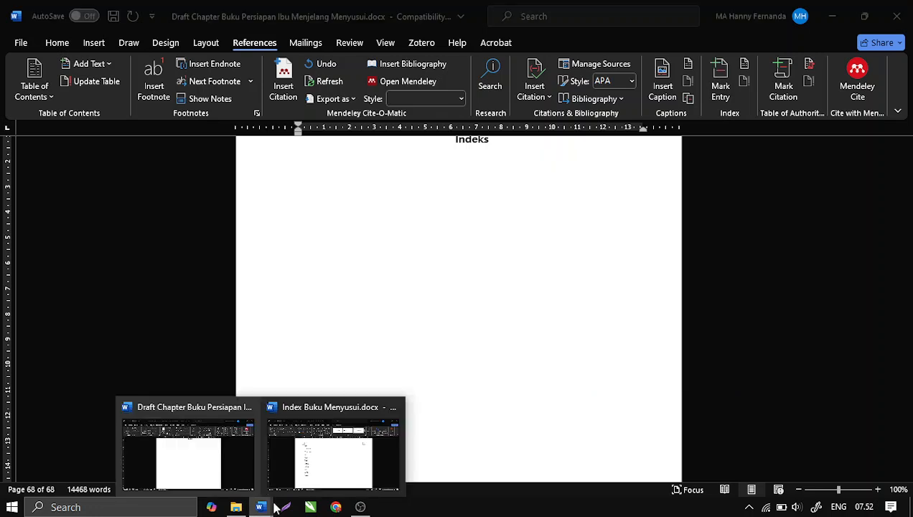
click(331, 459)
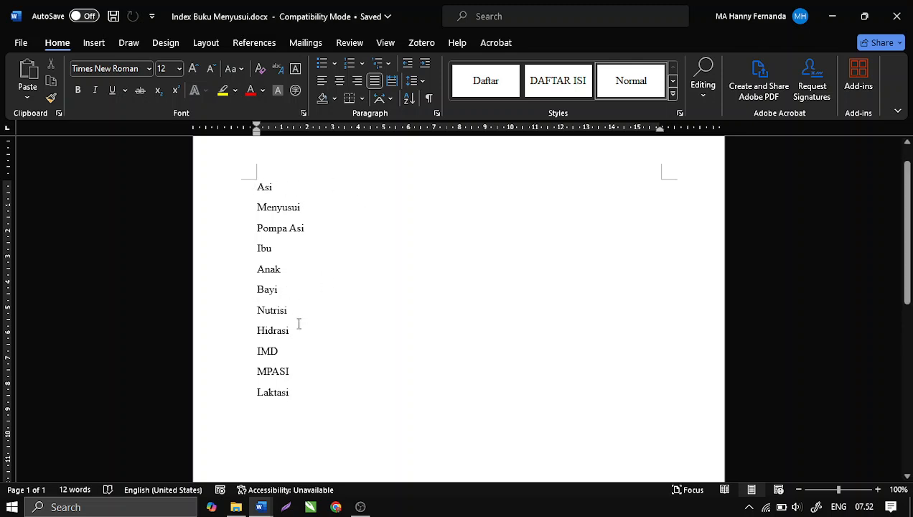
click(897, 15)
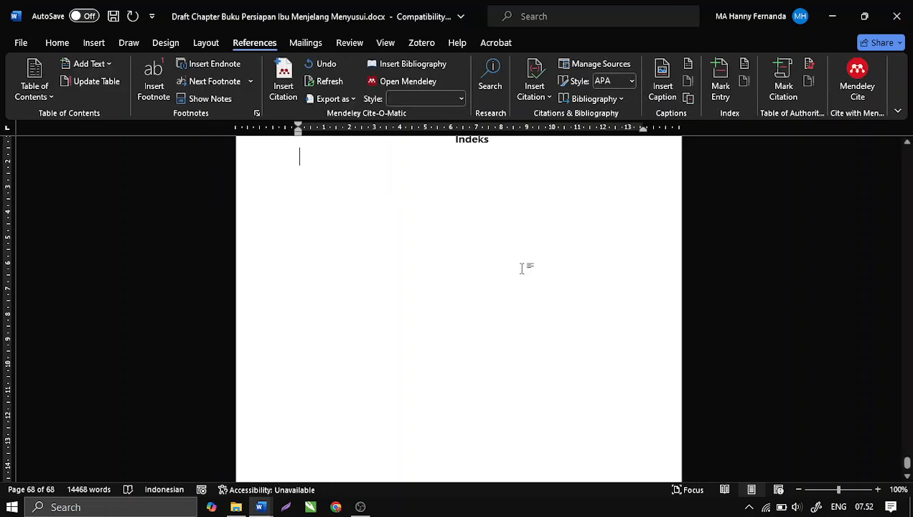
Start AutoMark from the index settings and browse to the OneDrive - unesa.ac.id folder for the concordance file
click(745, 66)
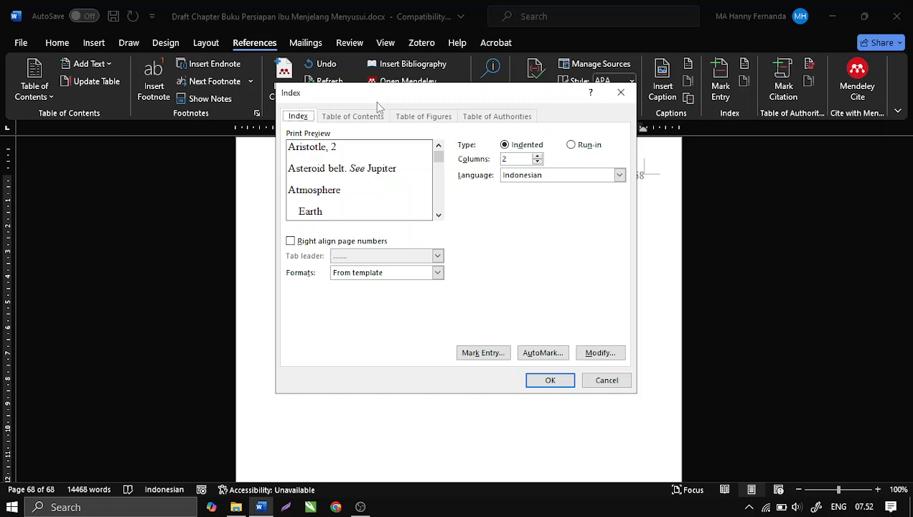
click(531, 355)
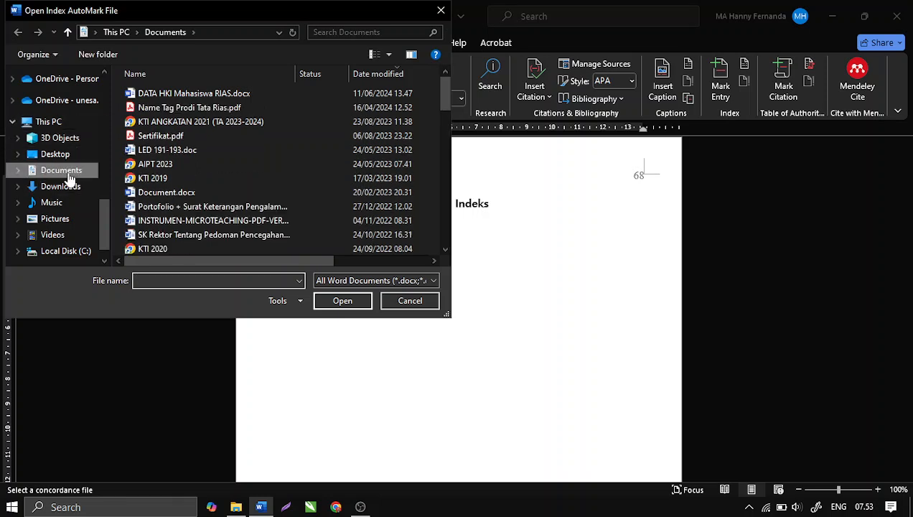
scroll(72, 139, up, 1)
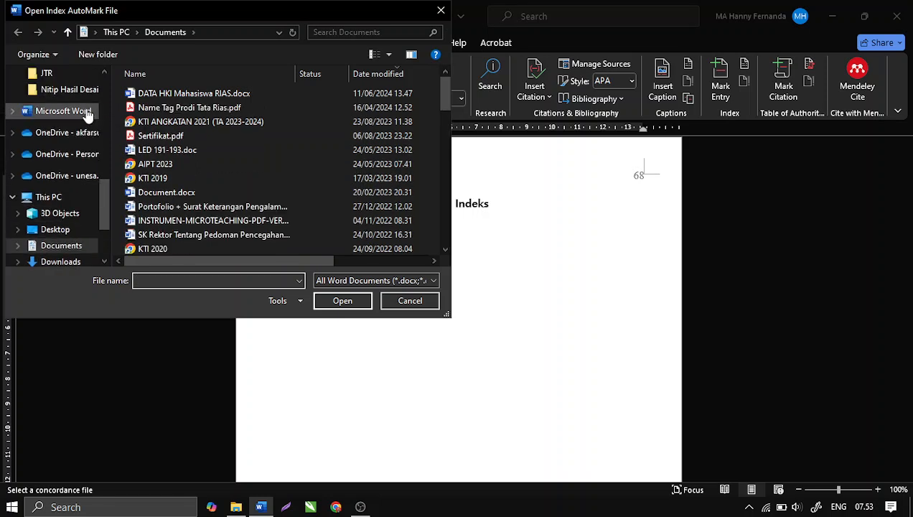
scroll(77, 133, up, 2)
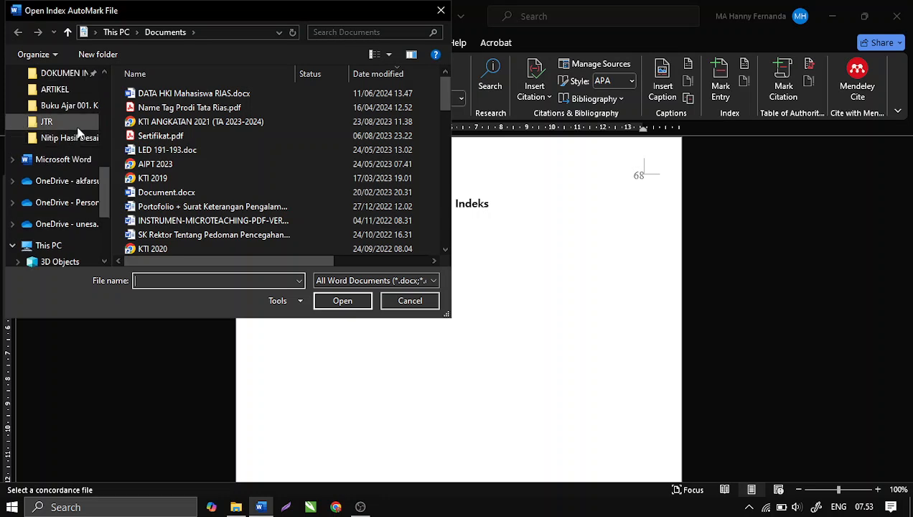
scroll(72, 159, up, 2)
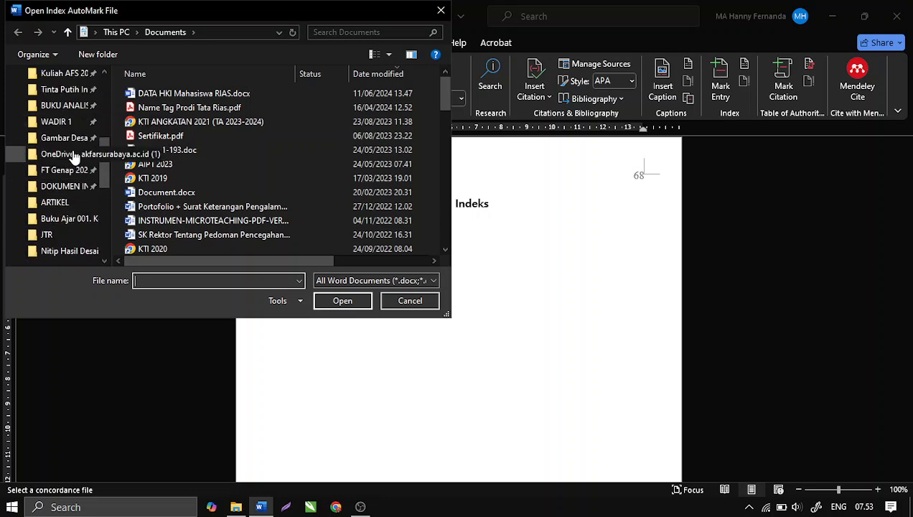
scroll(76, 157, down, 3)
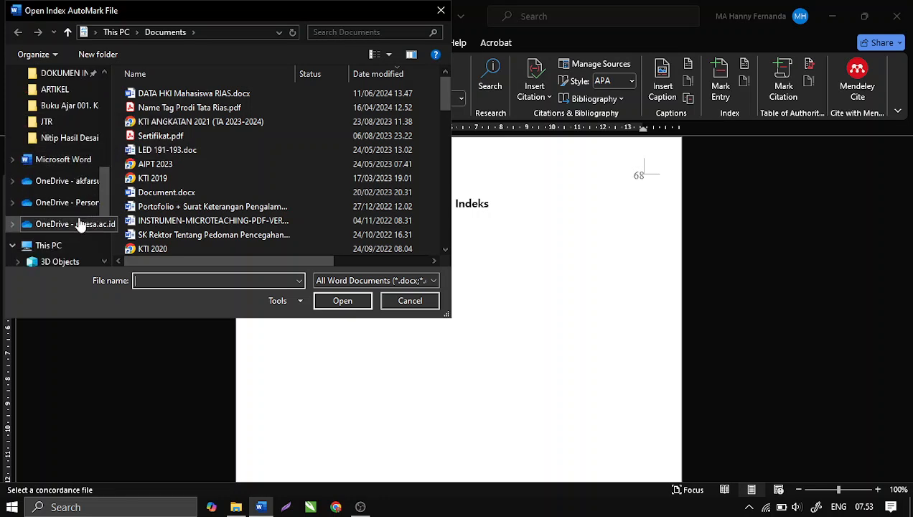
click(81, 225)
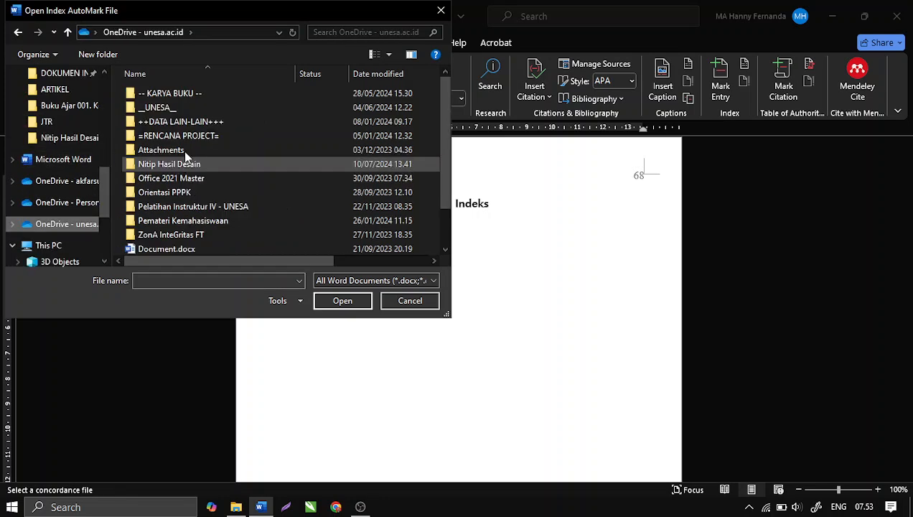
Mark the index entries automatically using Index Buku Menyusui.docx from the BUKU MENYUSUI folder inside -- KARYA BUKU --
double_click(165, 93)
double_click(180, 111)
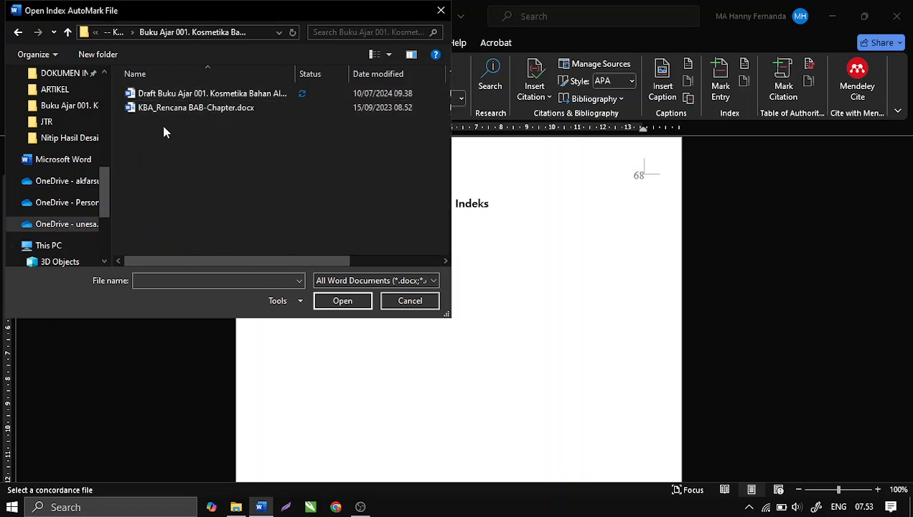
click(18, 34)
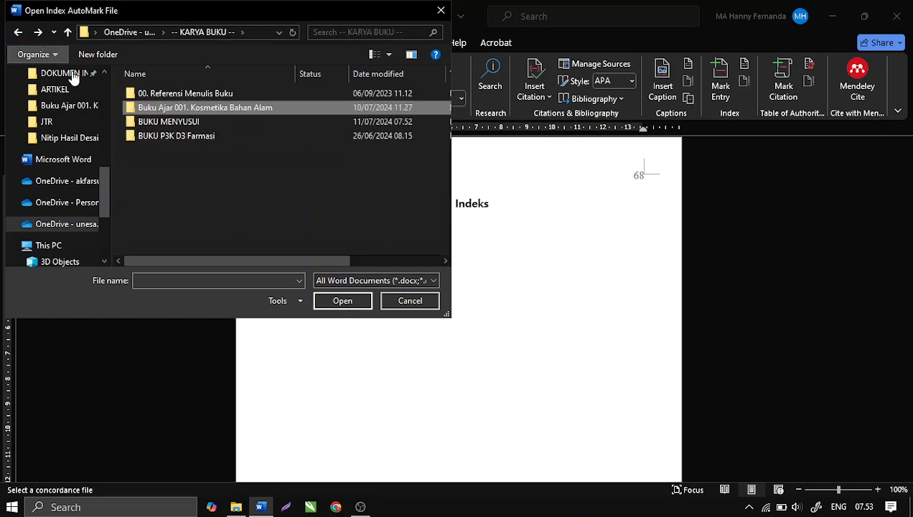
double_click(183, 121)
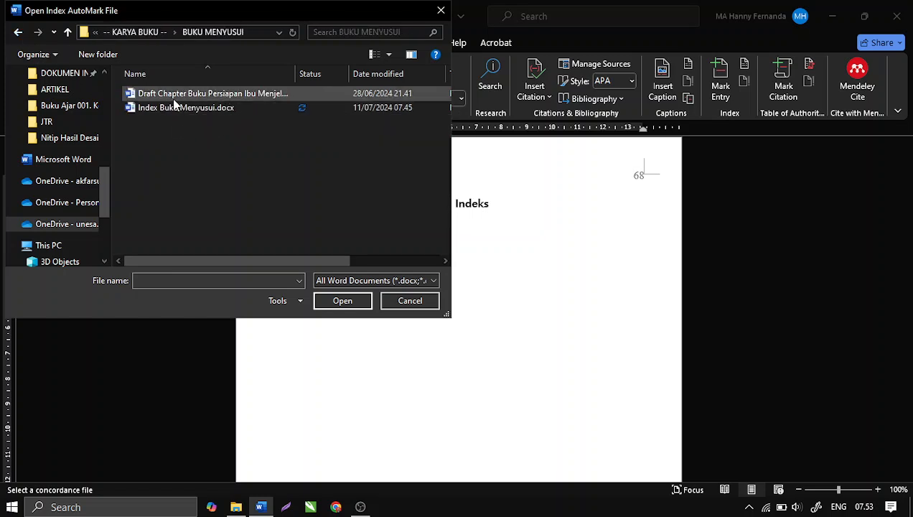
click(185, 107)
click(343, 301)
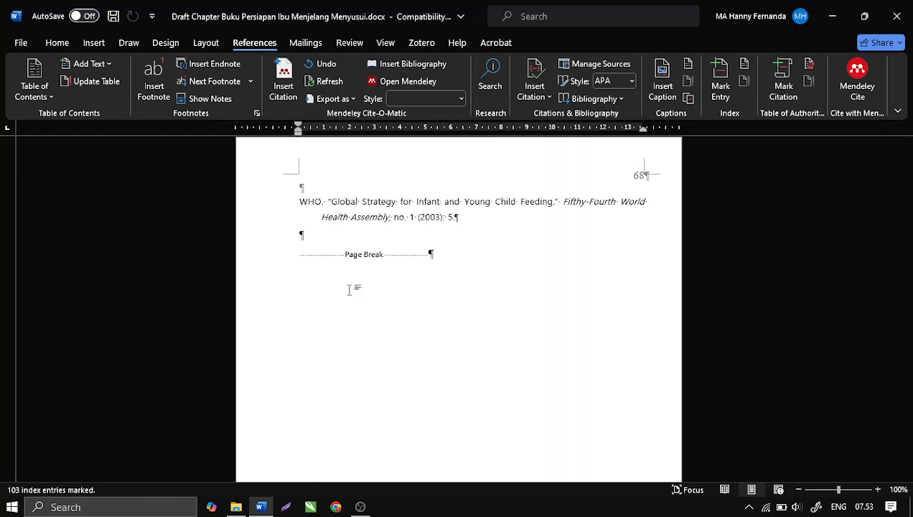
Look through the final pages after the entries are marked and hide the formatting marks
scroll(424, 262, up, 3)
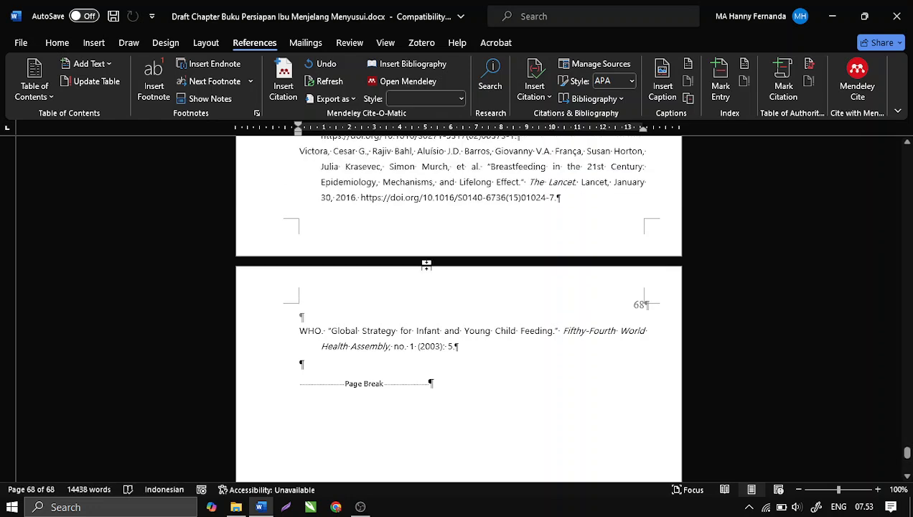
scroll(426, 265, up, 2)
scroll(557, 266, up, 10)
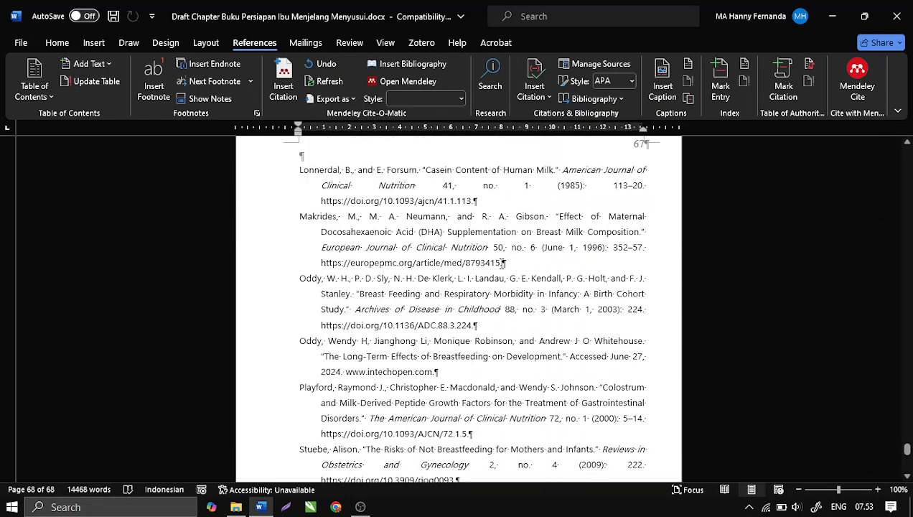
scroll(466, 257, up, 15)
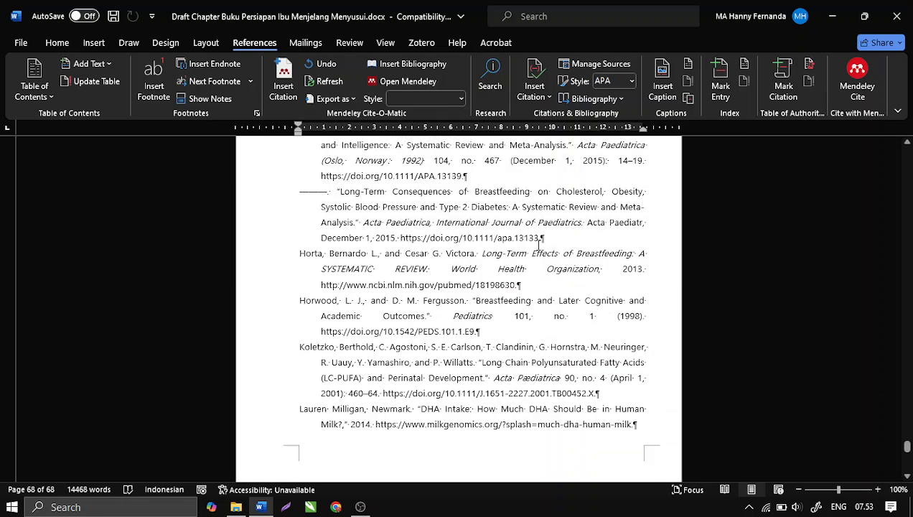
scroll(467, 237, up, 15)
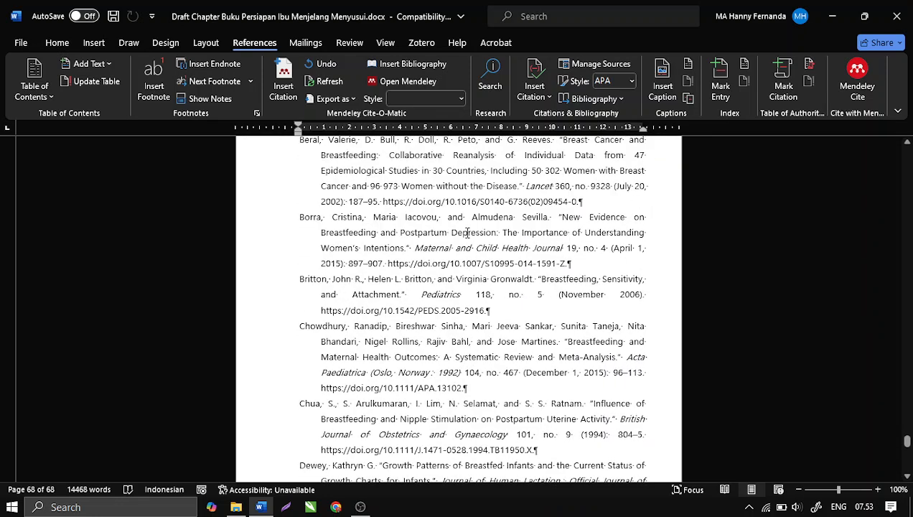
scroll(466, 239, up, 15)
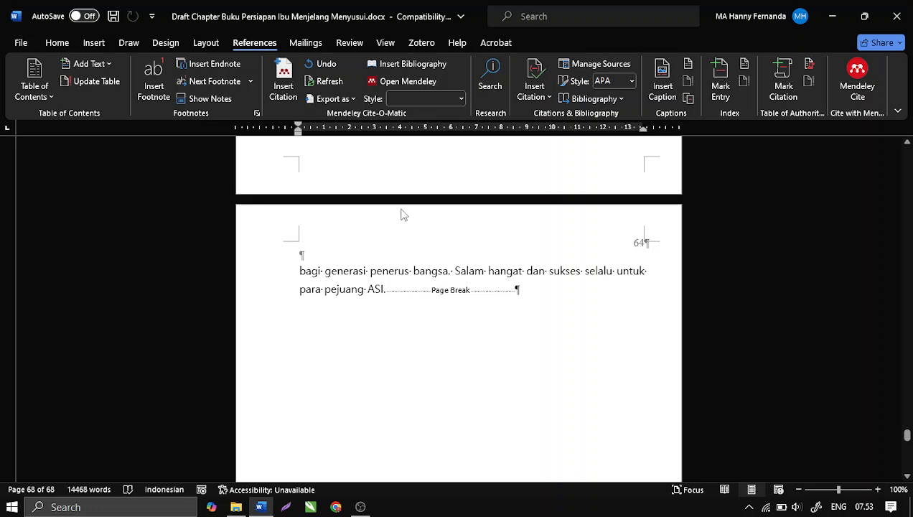
click(58, 43)
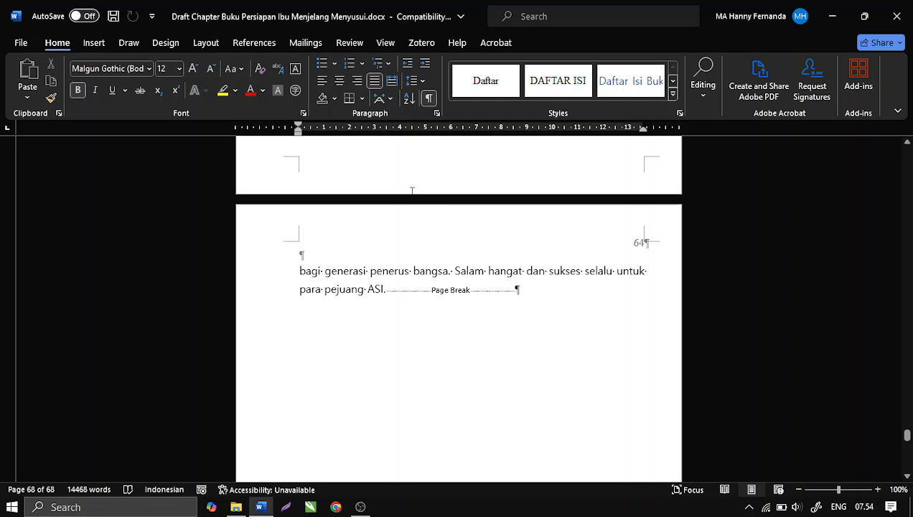
click(93, 42)
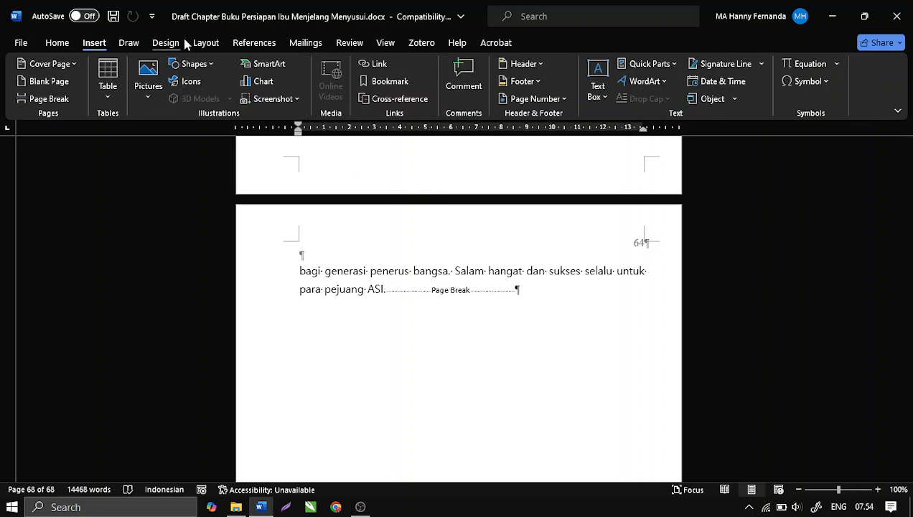
click(49, 44)
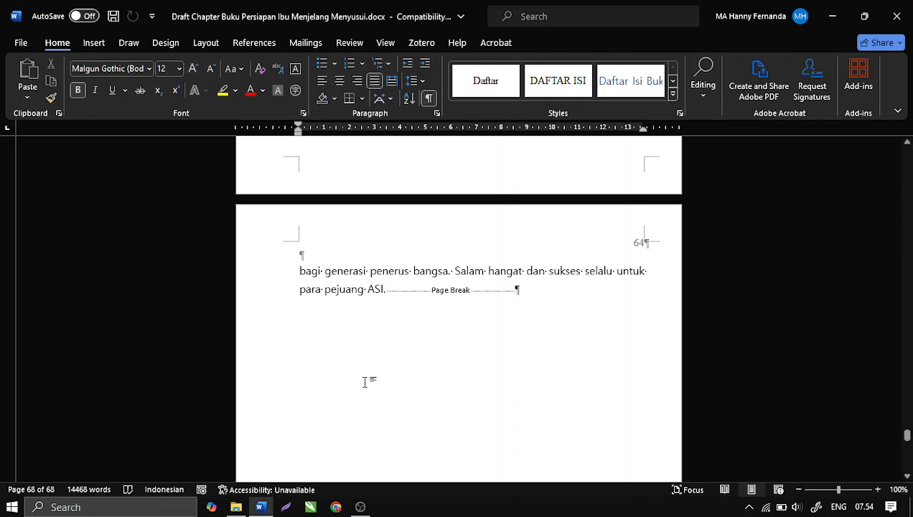
click(430, 99)
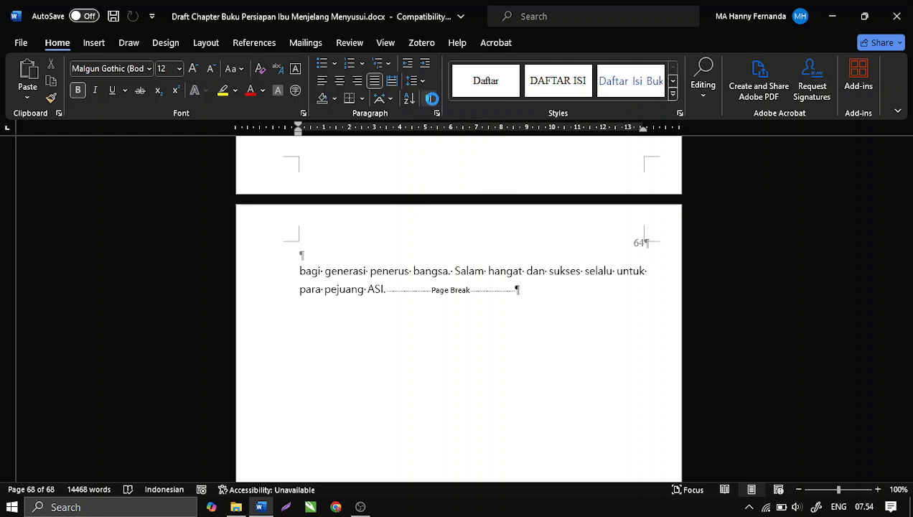
Insert an Indented index with two columns, Indonesian language and the From template format below the Indeks heading
scroll(457, 285, down, 20)
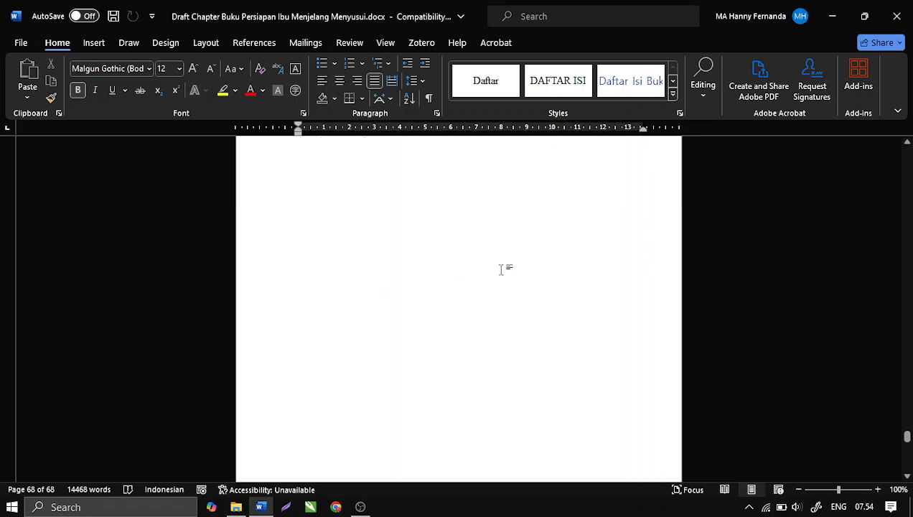
scroll(492, 277, down, 20)
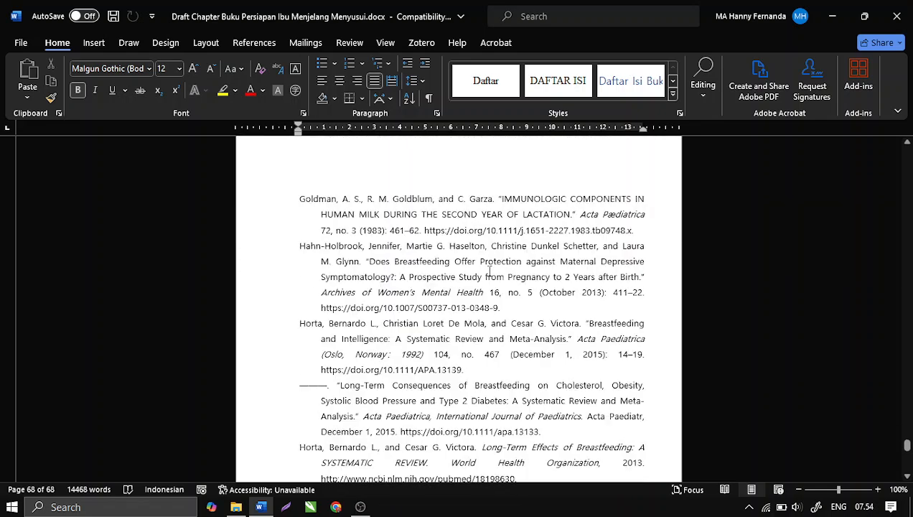
scroll(473, 267, down, 15)
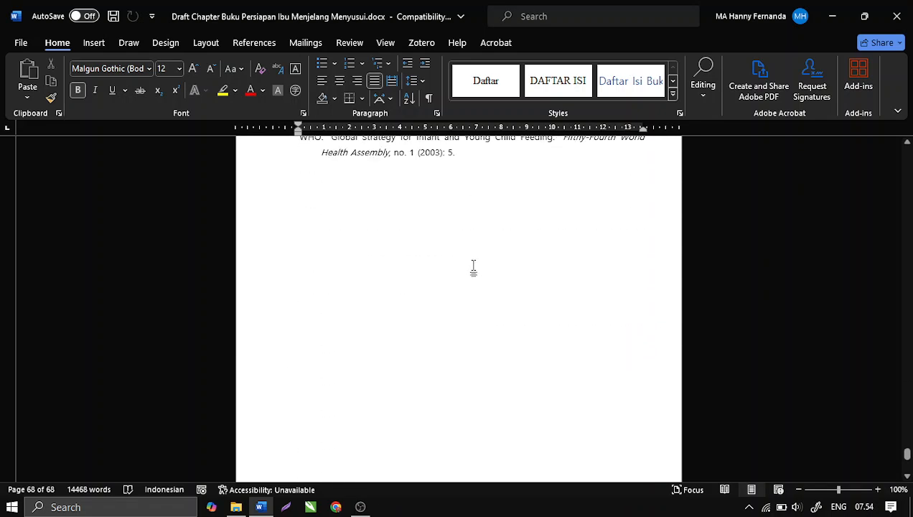
scroll(467, 266, down, 5)
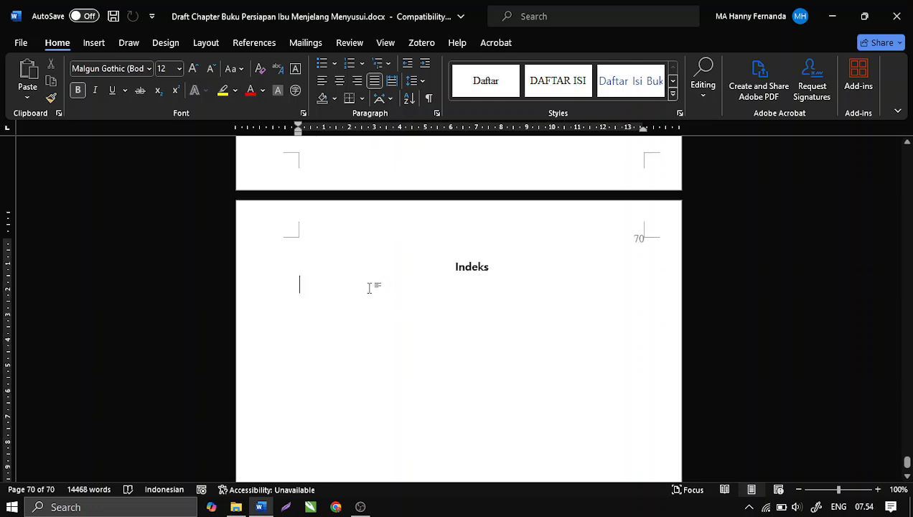
click(254, 44)
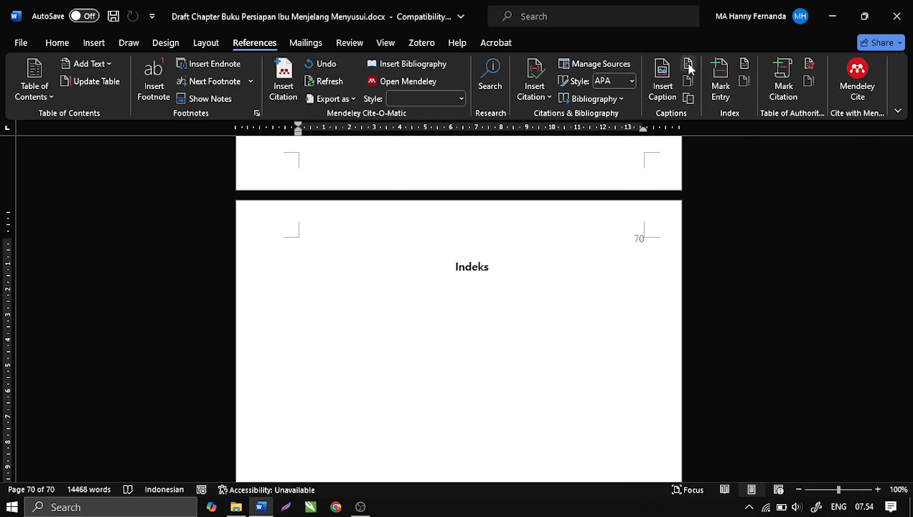
click(742, 63)
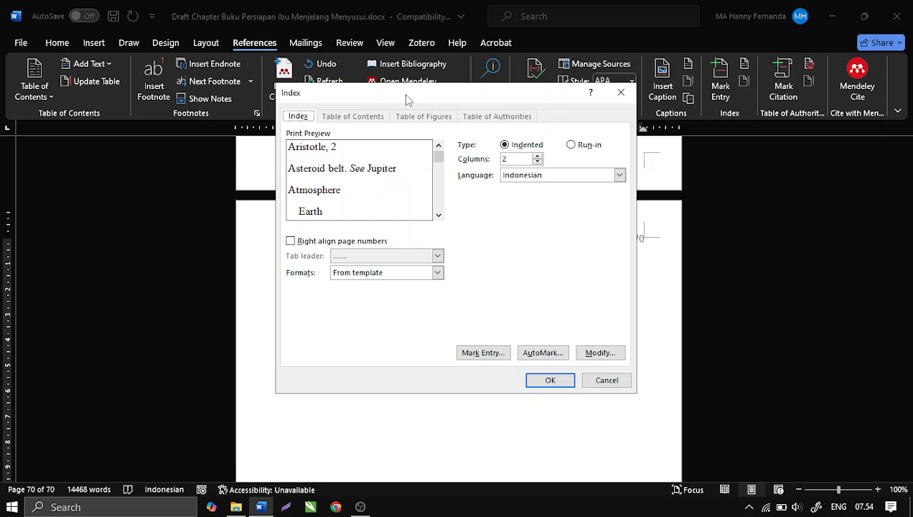
drag(407, 99, 494, 96)
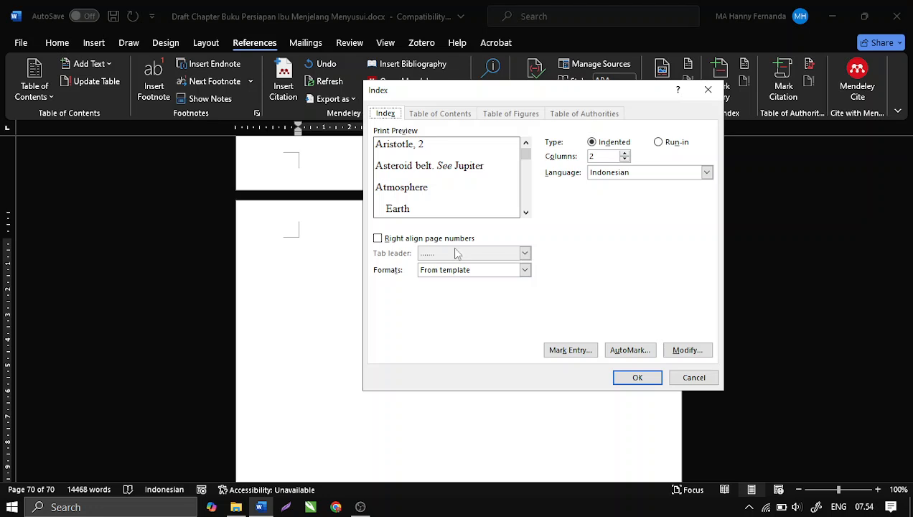
click(637, 378)
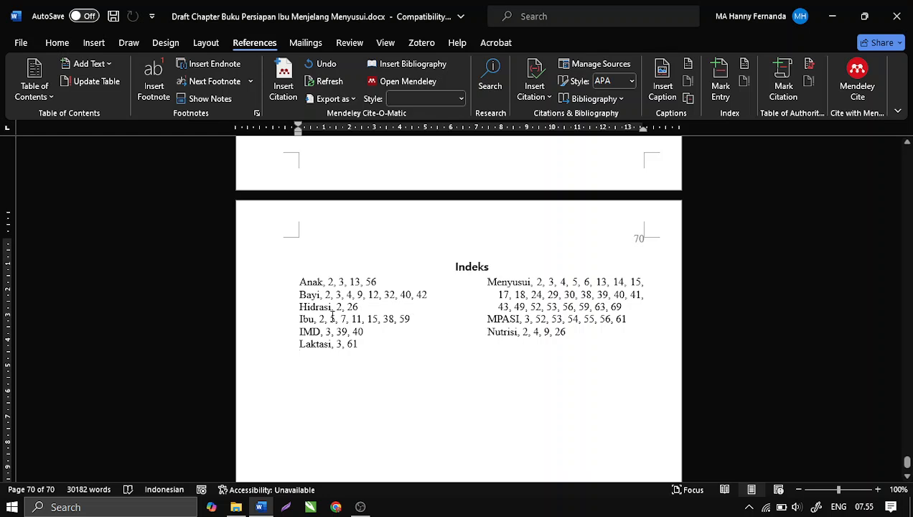
Look over the inserted index on the Indeks page and undo its insertion
scroll(310, 288, down, 2)
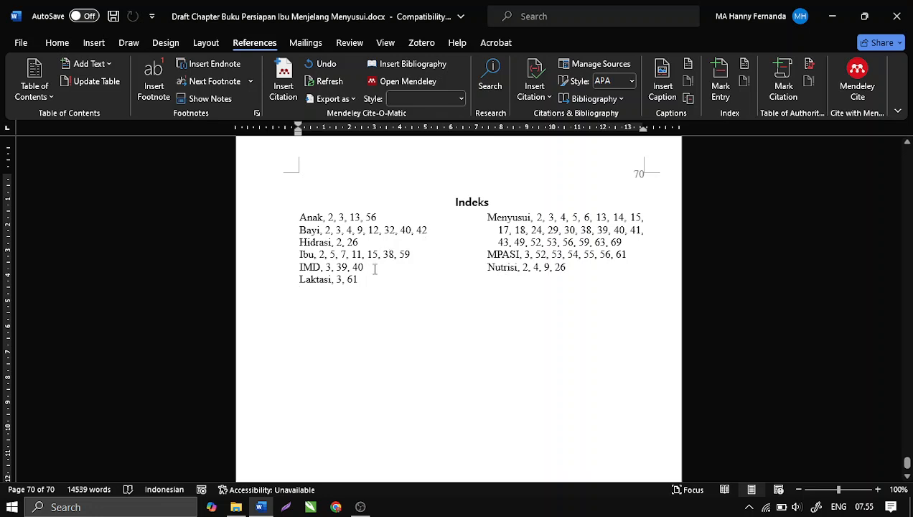
key(ctrl+z)
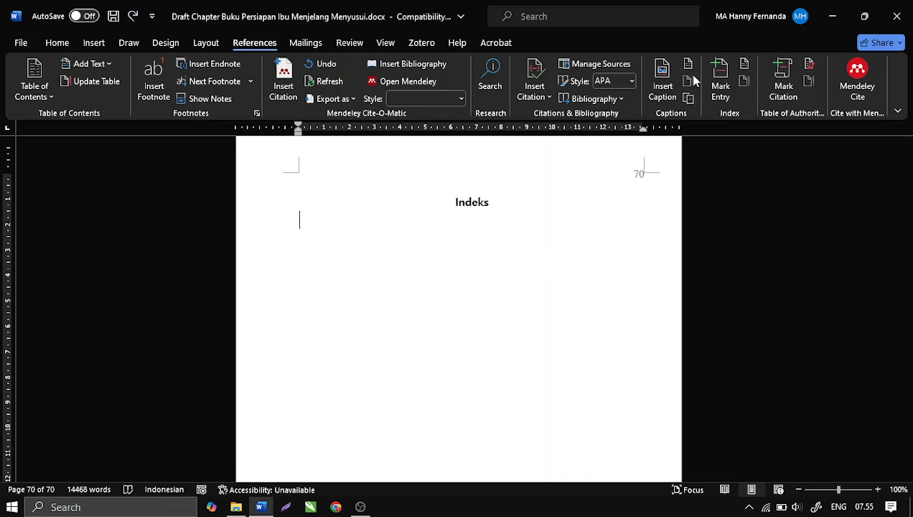
Open the index settings and preview right-aligned page numbers with a dashed tab leader
click(742, 64)
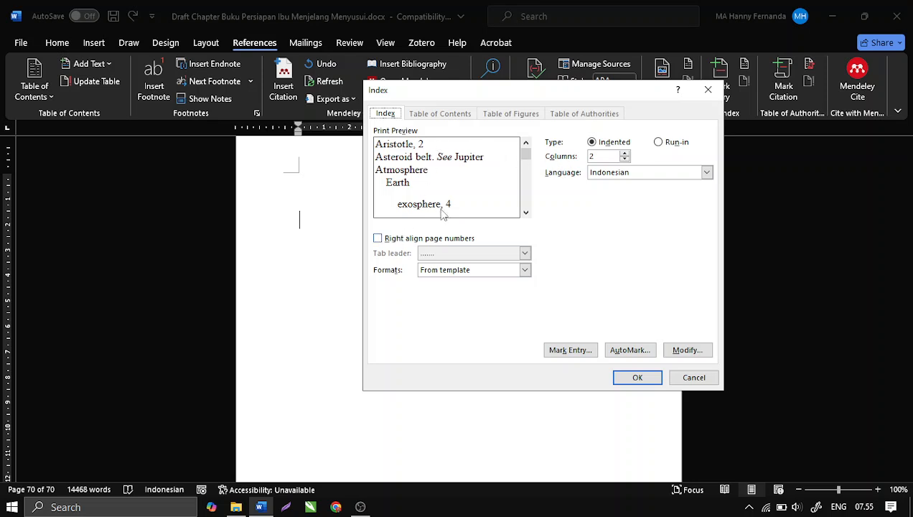
scroll(528, 158, down, 3)
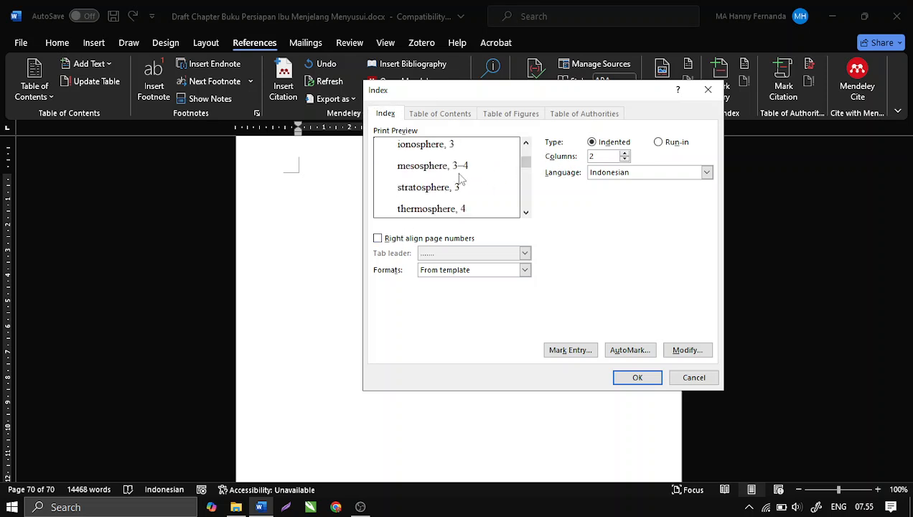
drag(525, 163, 525, 179)
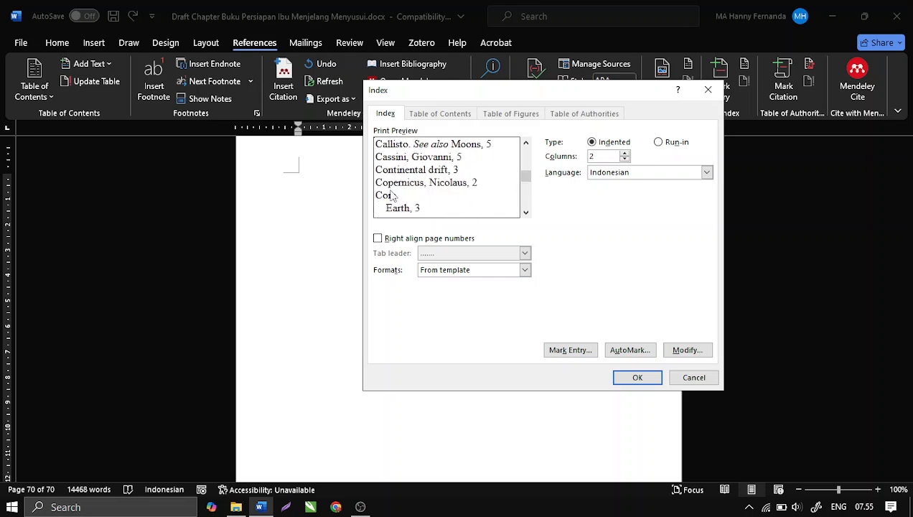
click(379, 238)
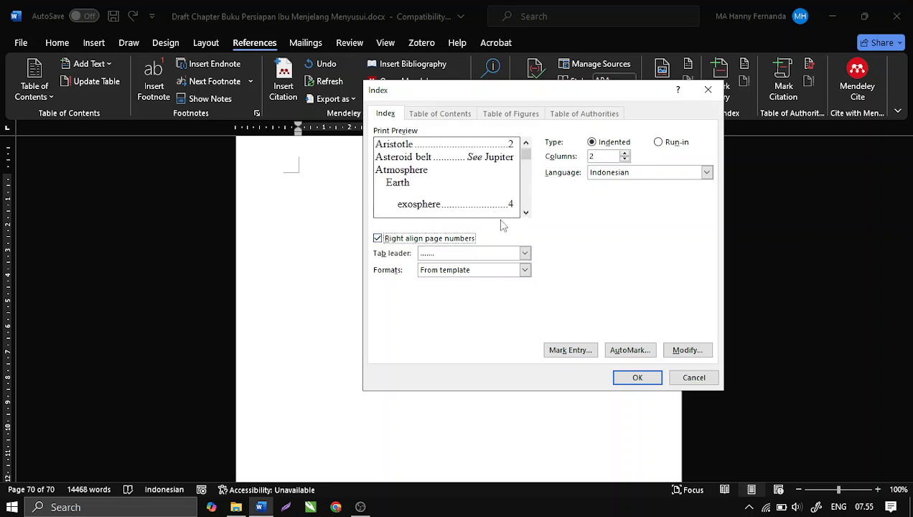
click(526, 253)
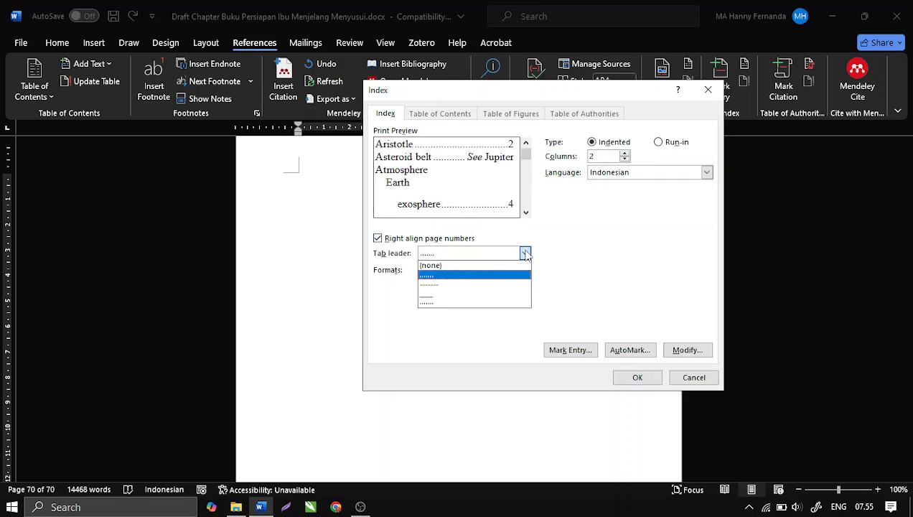
click(493, 285)
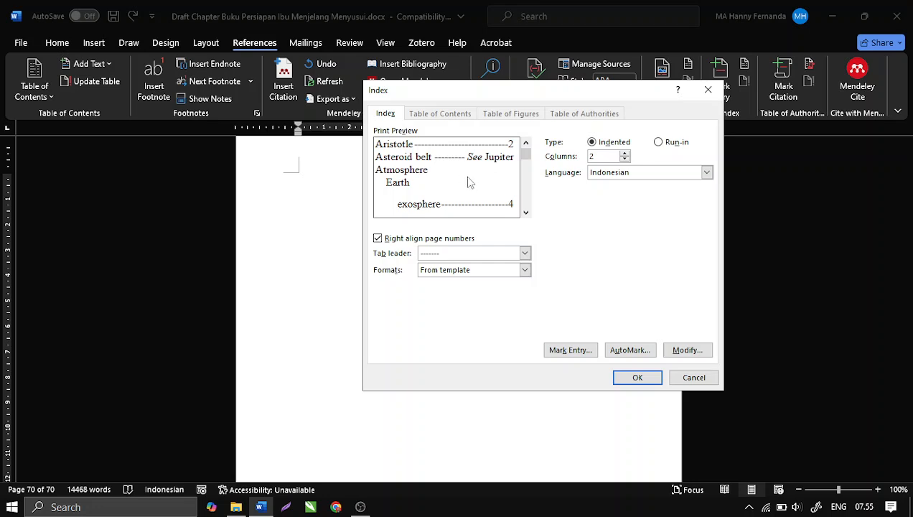
click(526, 212)
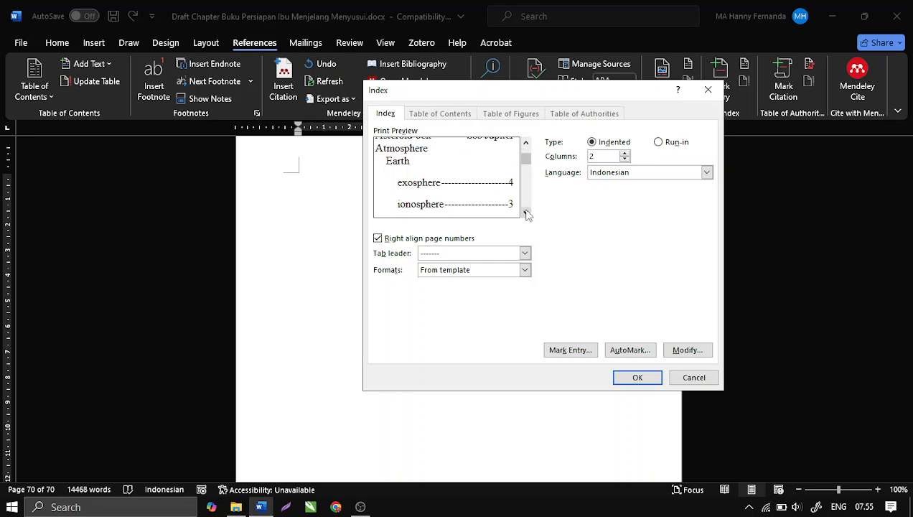
Compare the Classic, Fancy, Modern and Bulleted index formats in the print preview
click(525, 270)
click(507, 292)
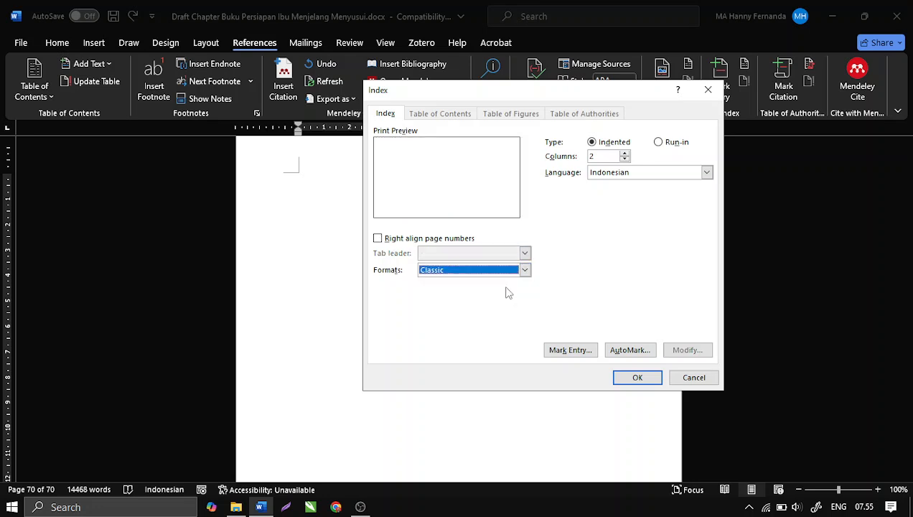
click(524, 270)
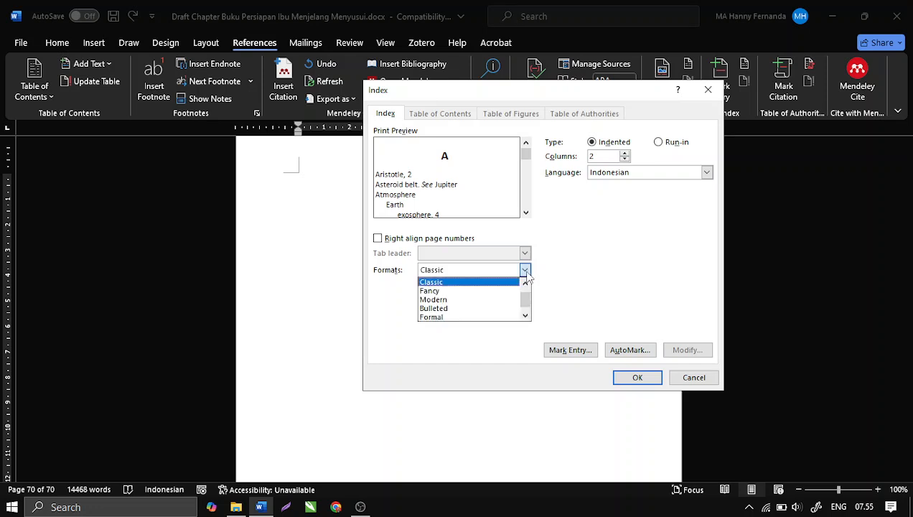
click(503, 292)
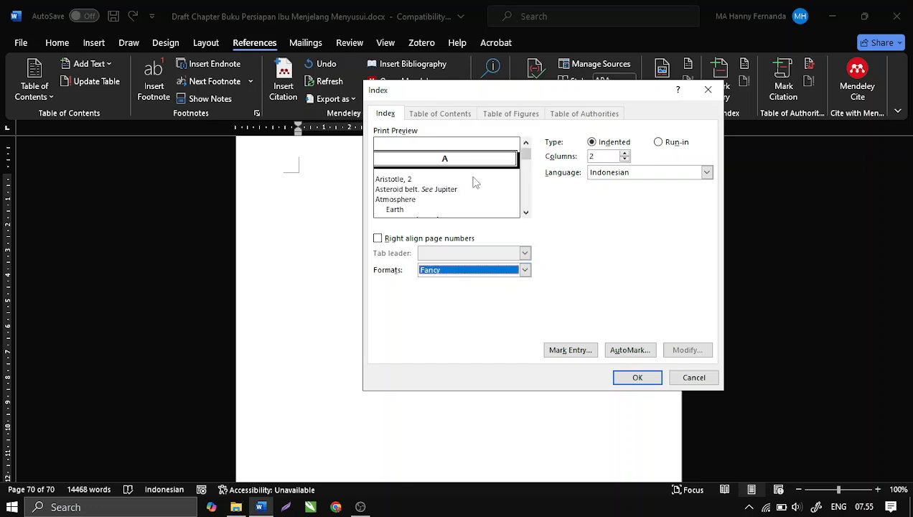
click(525, 270)
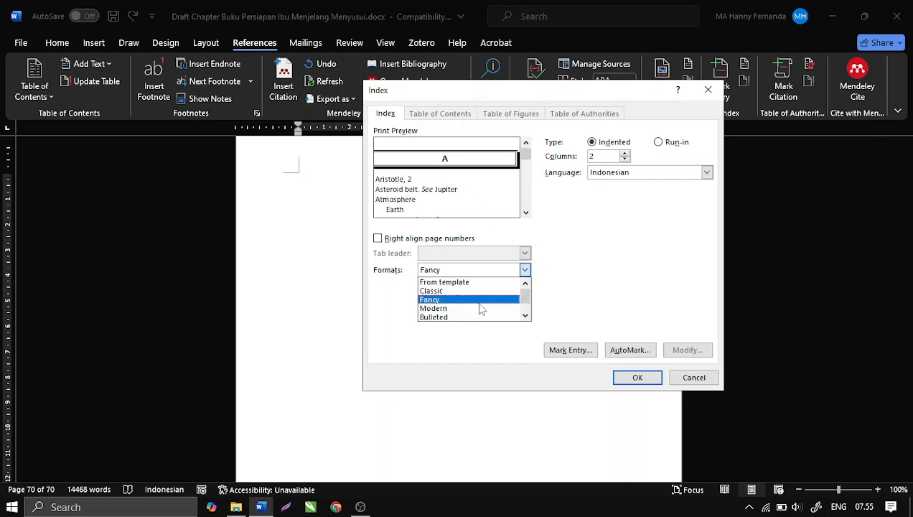
click(479, 300)
click(524, 270)
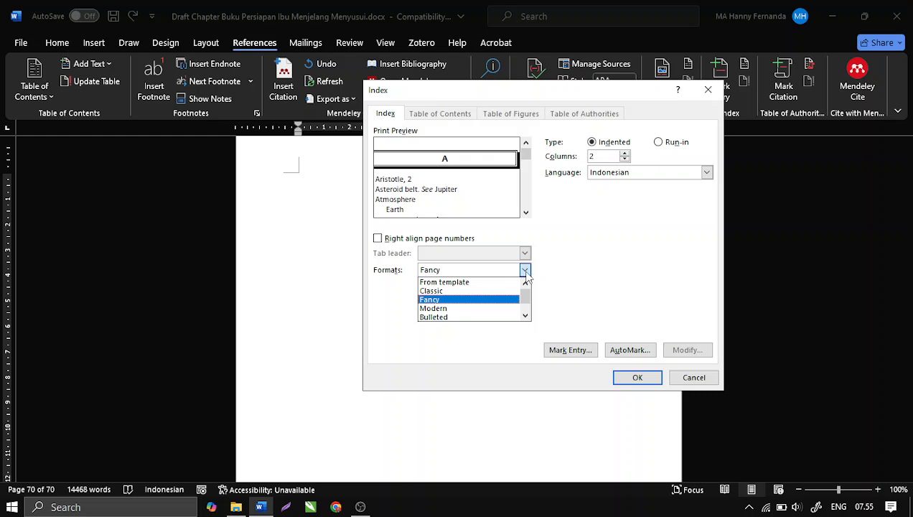
click(479, 309)
click(525, 270)
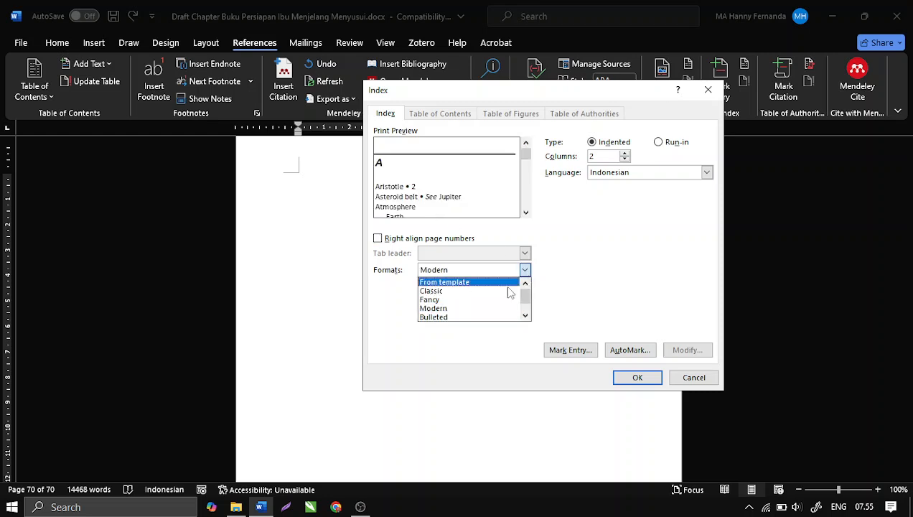
click(479, 316)
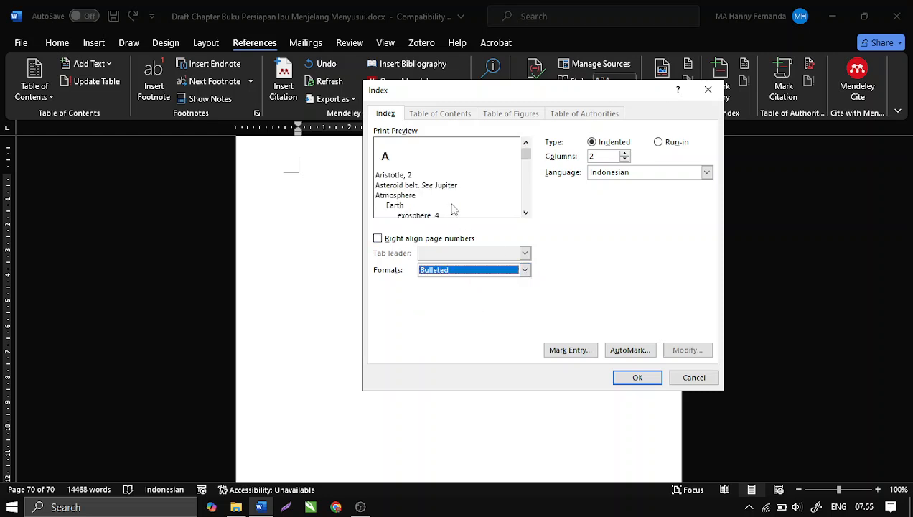
click(525, 270)
click(486, 288)
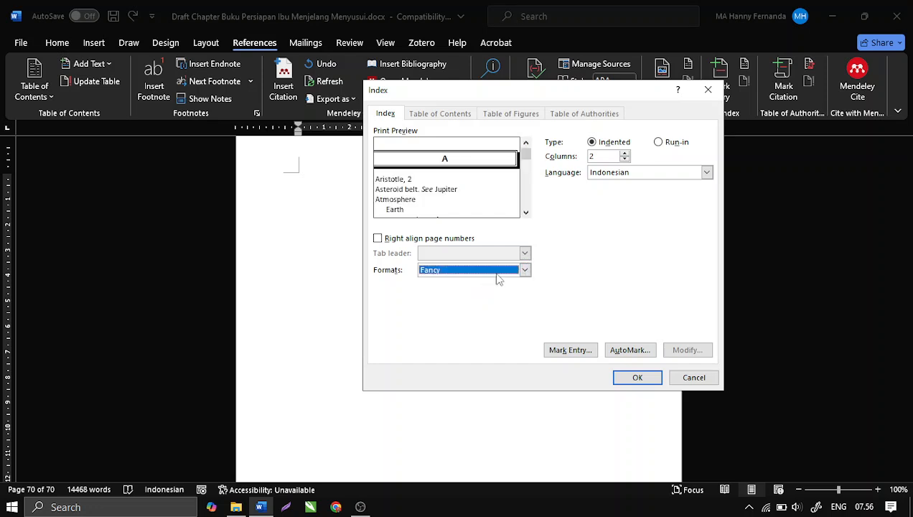
Insert the two-column Indented index in the Classic format below the Indeks heading, and undo the insertion
click(525, 270)
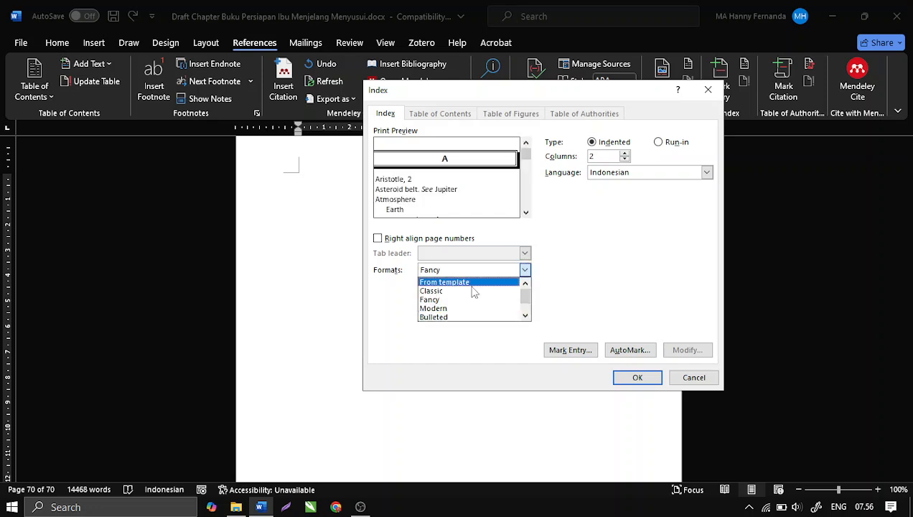
click(472, 290)
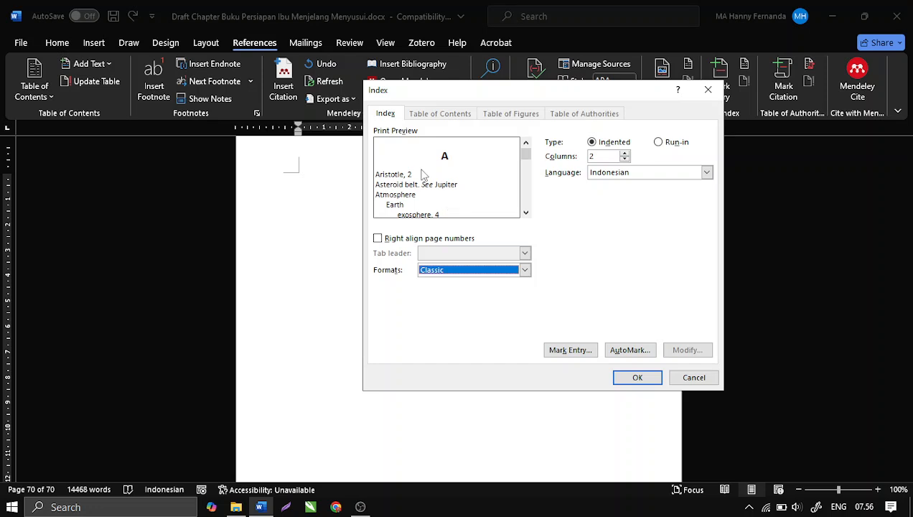
click(635, 378)
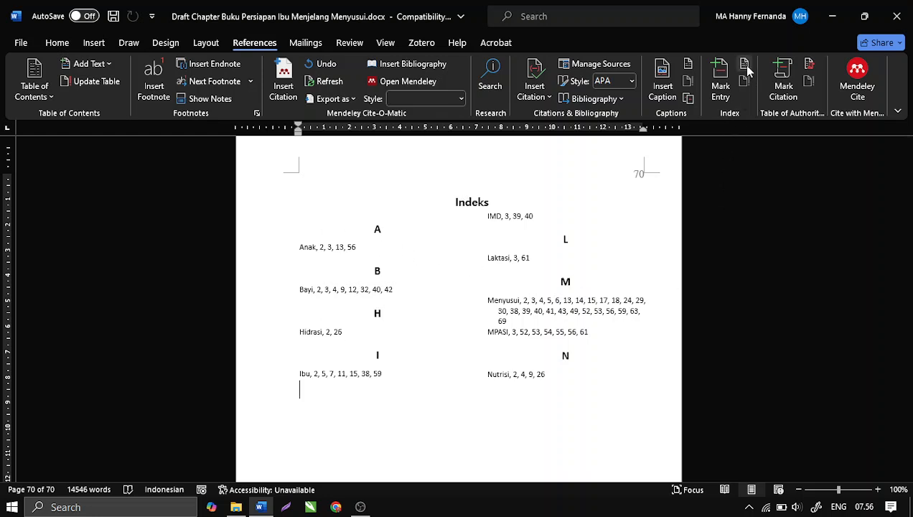
key(ctrl+z)
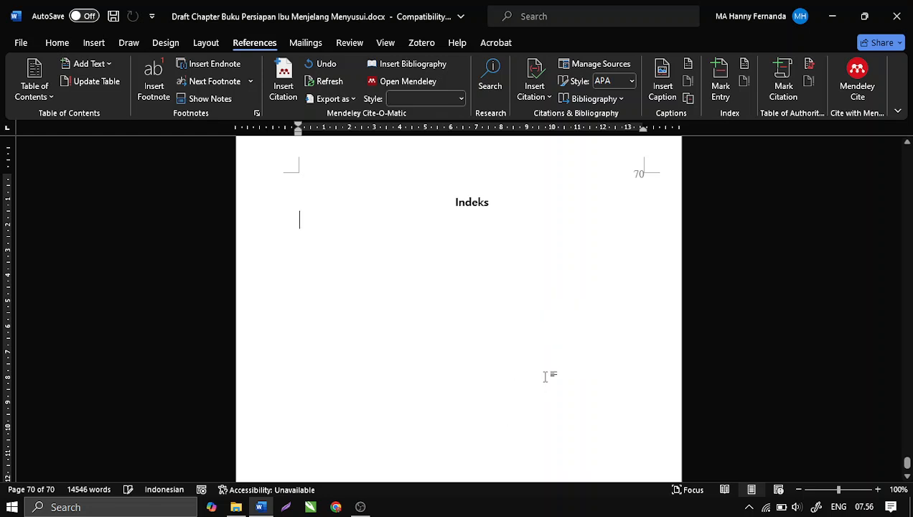
Insert an Indented, two-column Indonesian index in the Modern format below the Indeks heading
click(747, 64)
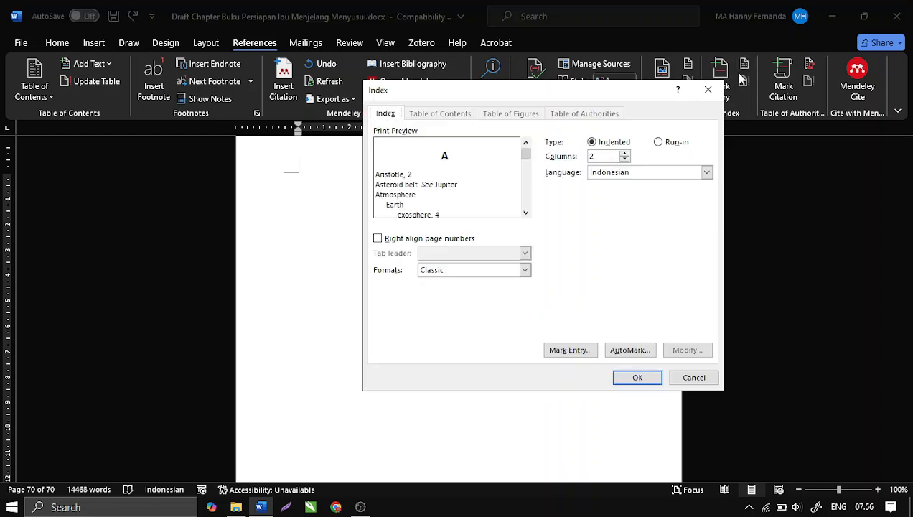
click(525, 270)
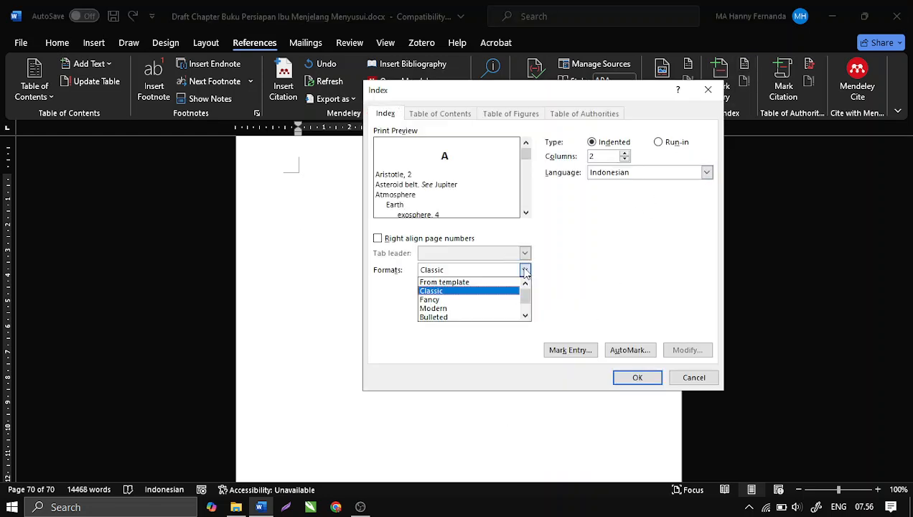
click(470, 308)
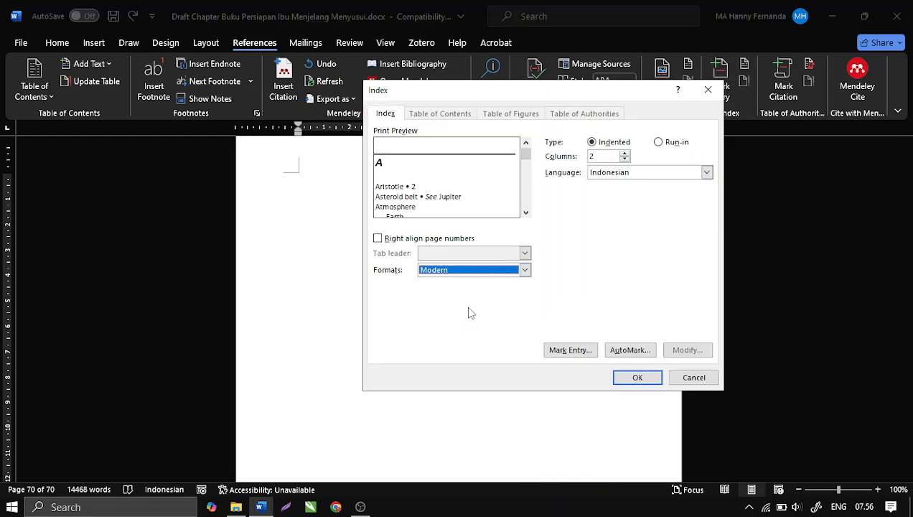
click(636, 378)
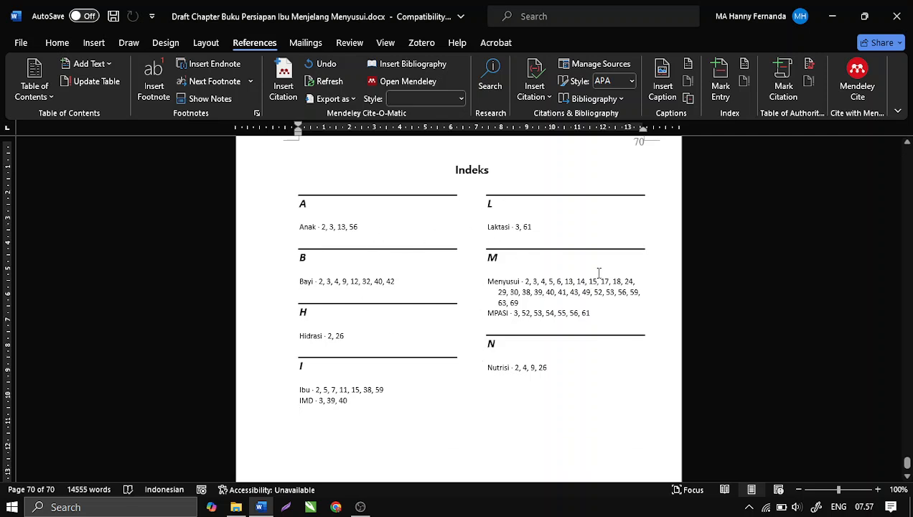
Look over the letter groups, entries and page numbers of the inserted index on the Indeks page
scroll(497, 266, down, 2)
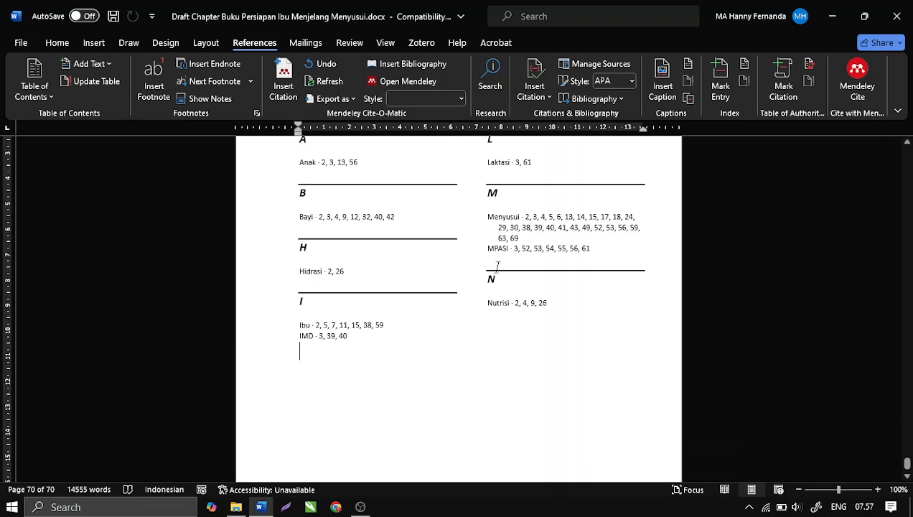
scroll(496, 266, up, 2)
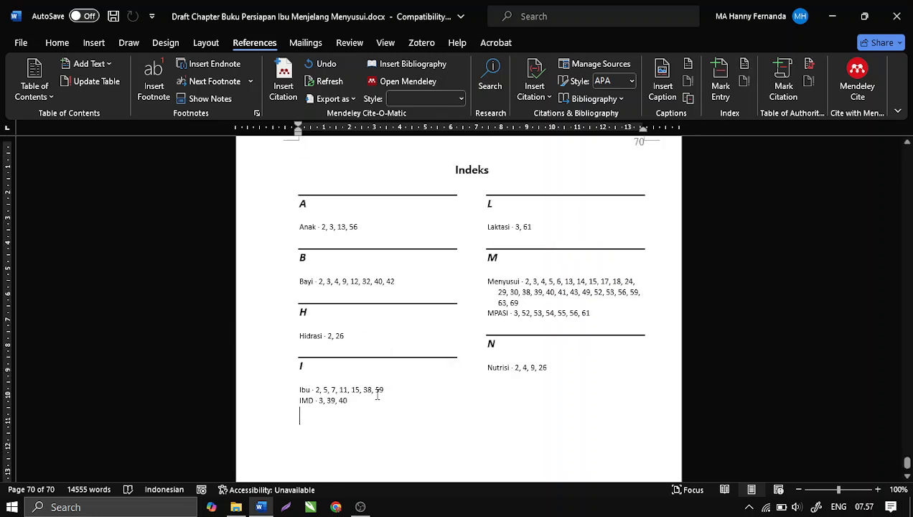
scroll(407, 323, up, 3)
scroll(409, 325, down, 2)
scroll(408, 326, down, 4)
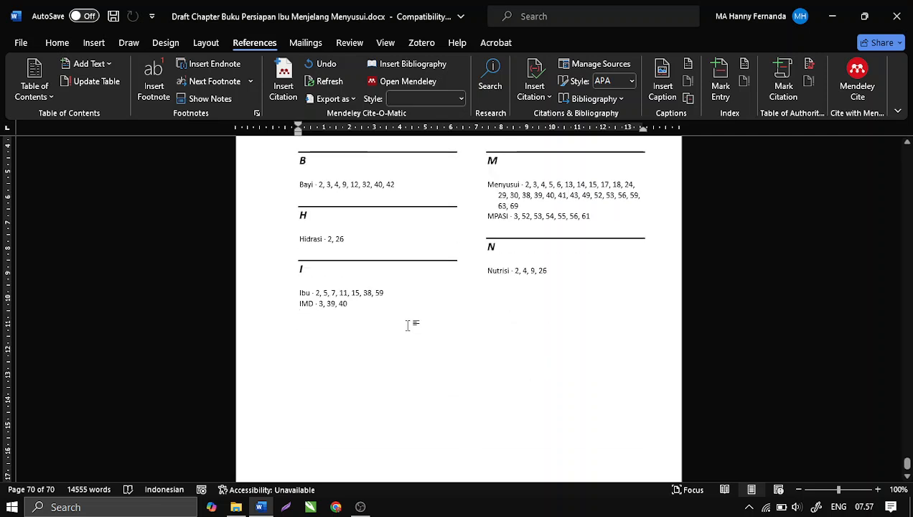
scroll(408, 323, up, 4)
scroll(408, 326, down, 3)
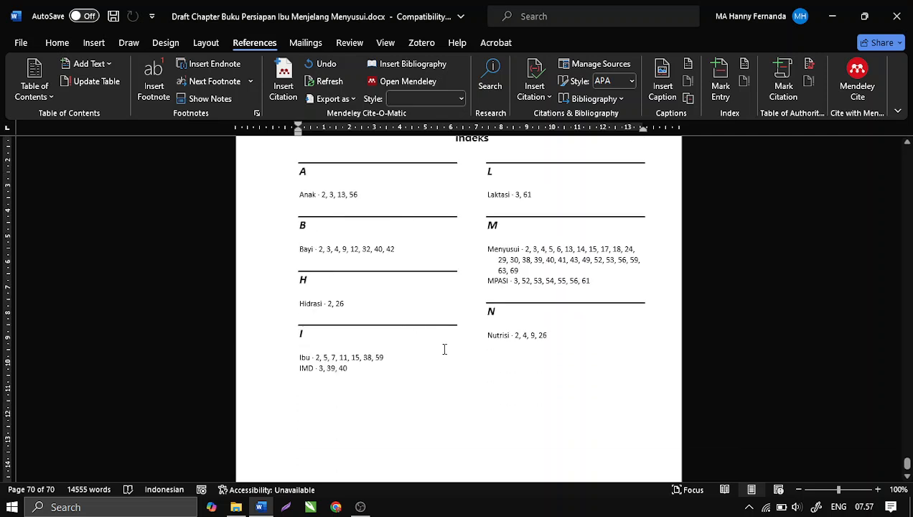
scroll(468, 341, up, 8)
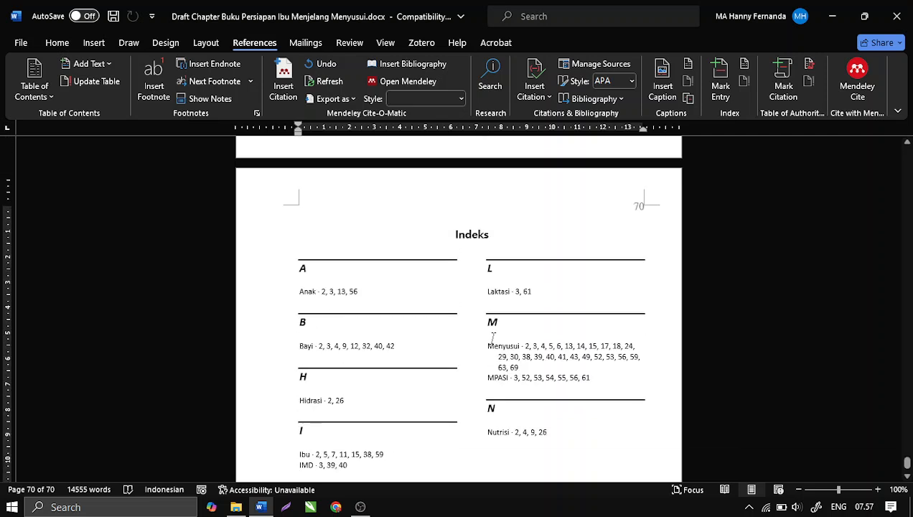
scroll(493, 346, down, 10)
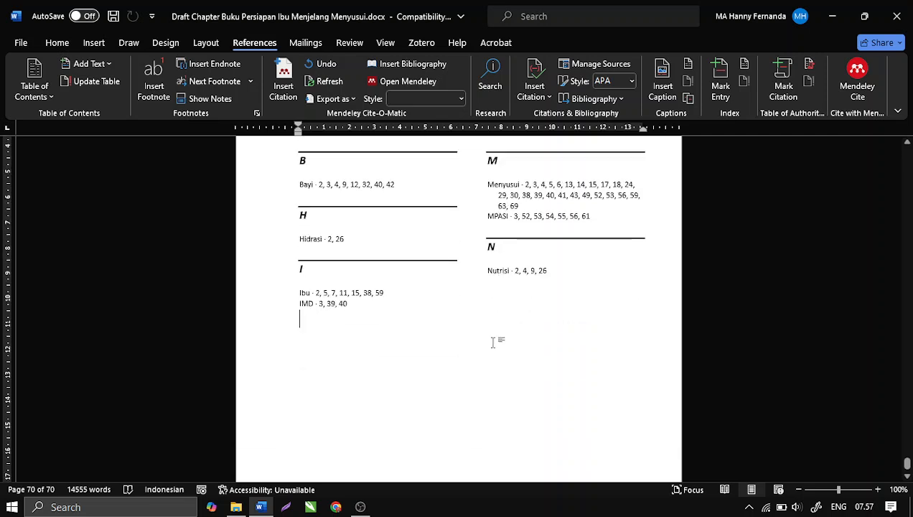
scroll(492, 343, up, 3)
scroll(492, 343, up, 3)
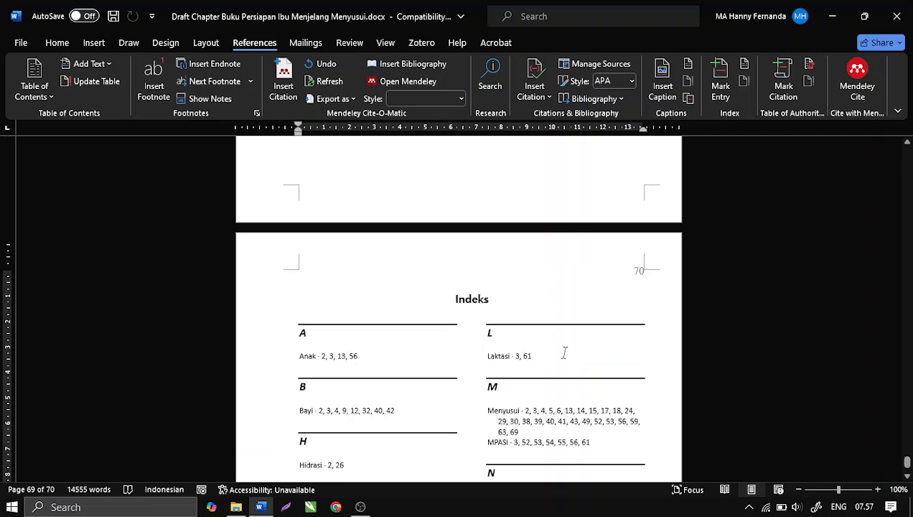
scroll(565, 353, down, 8)
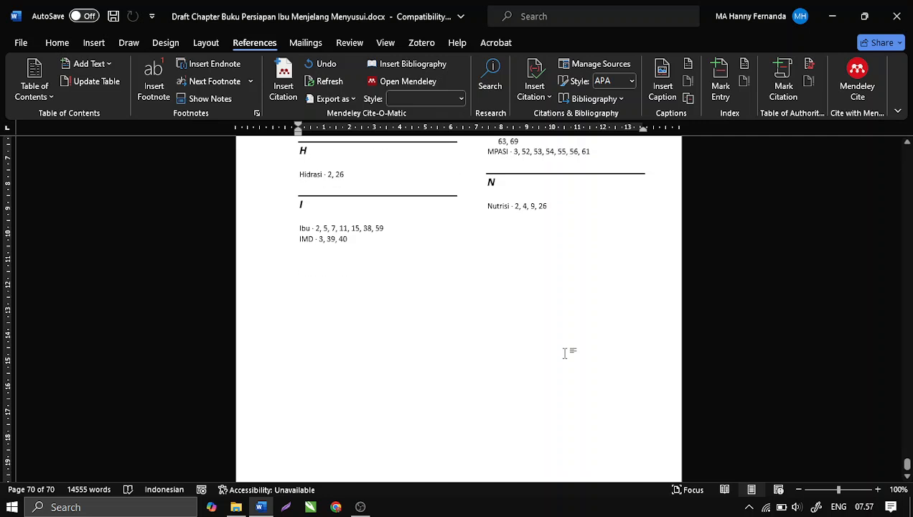
scroll(564, 352, up, 3)
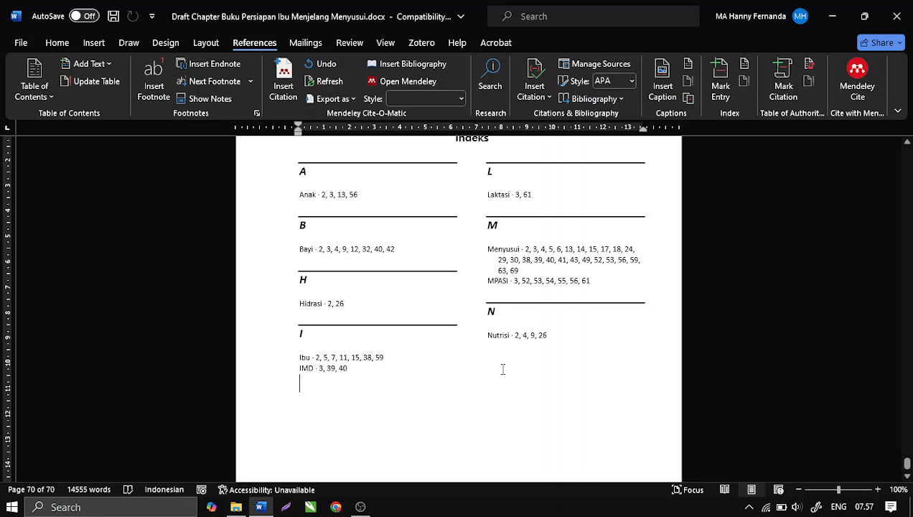
scroll(385, 332, up, 2)
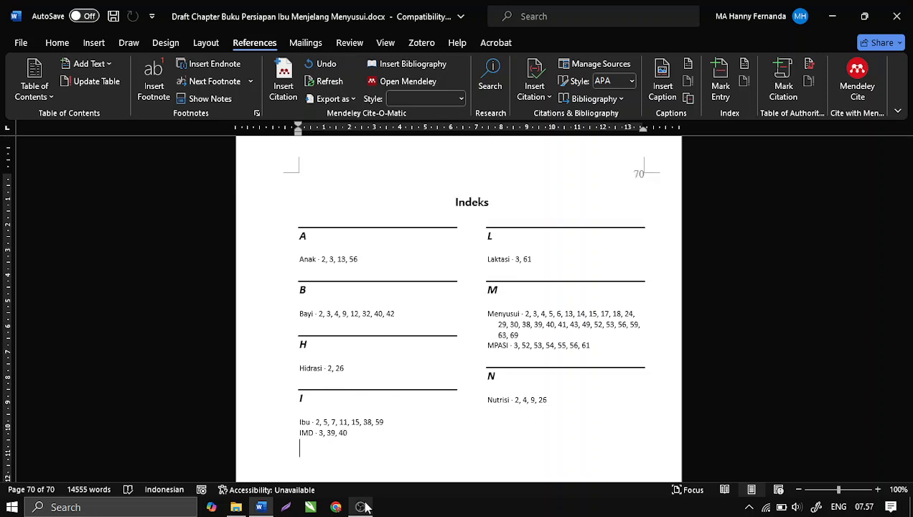